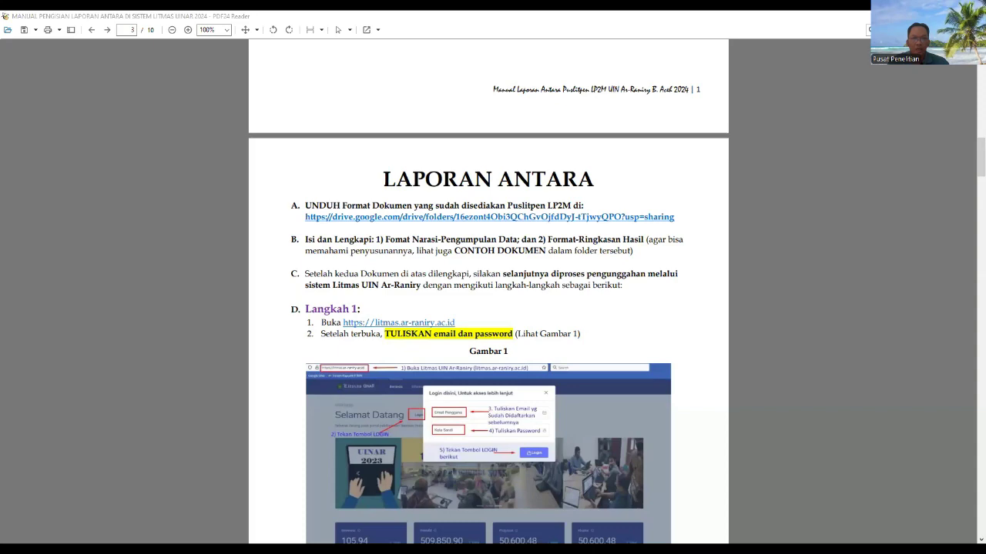
# - Switch to the browser's Google Drive page showing the Litmas manual and close the PDF preview
pyautogui.hotkey('alt', 'Tab')
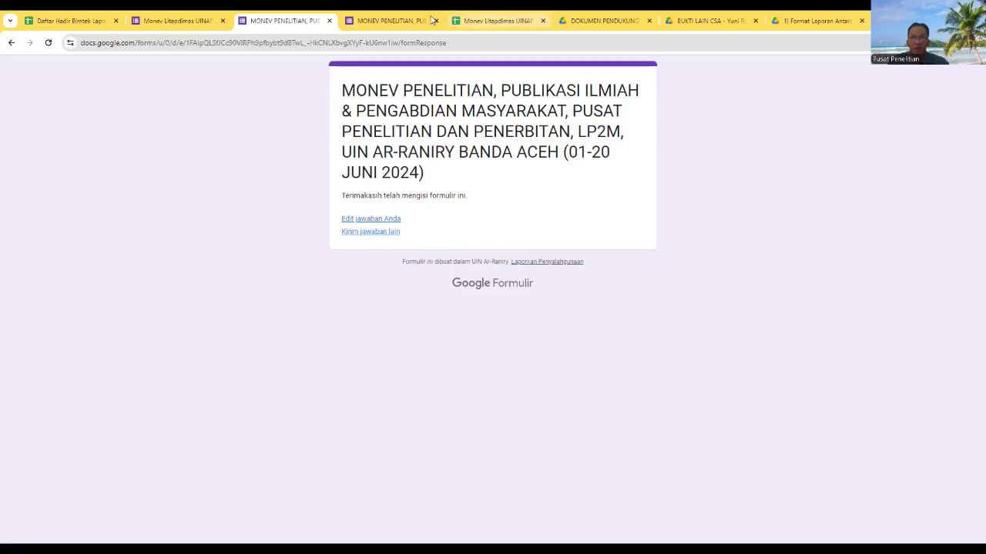
pyautogui.click(596, 21)
pyautogui.click(693, 21)
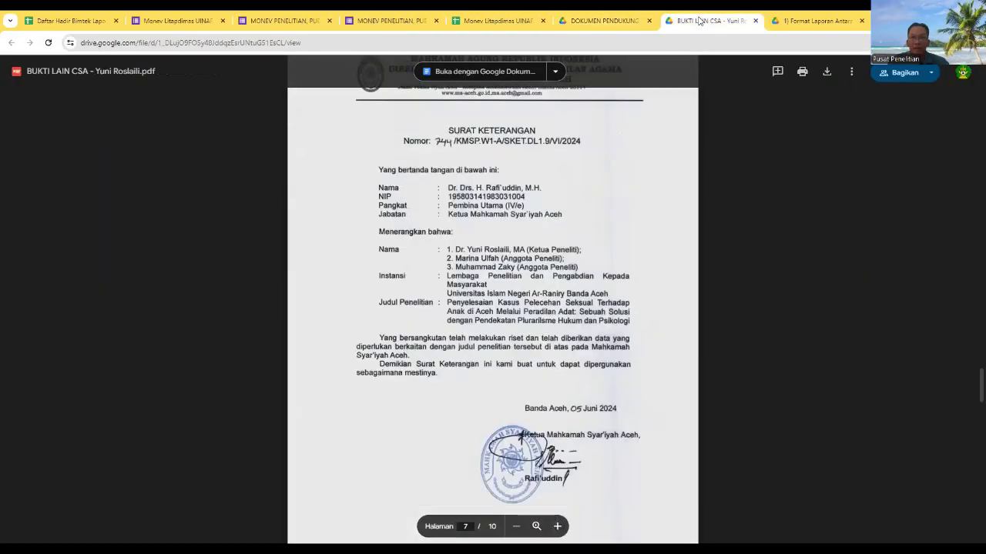
pyautogui.click(814, 20)
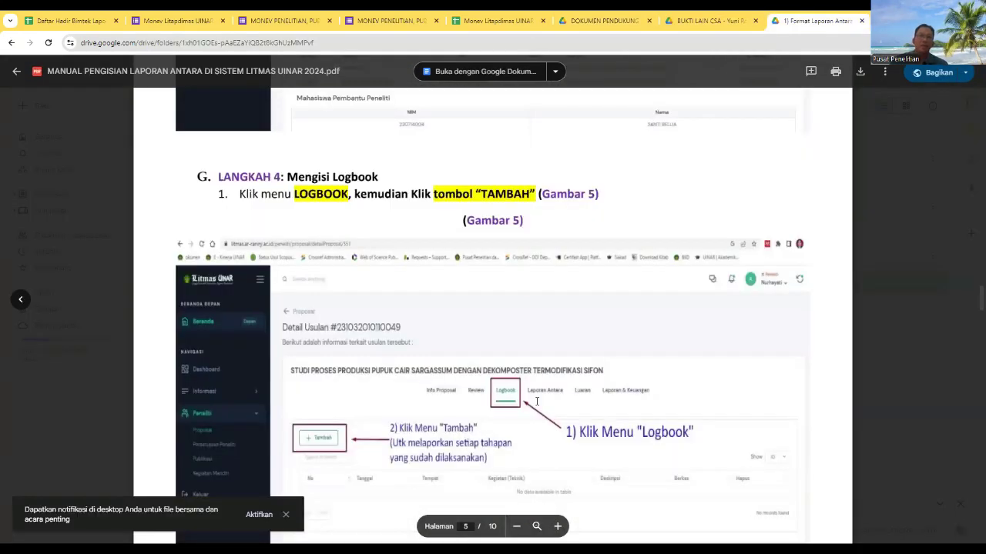
pyautogui.click(17, 71)
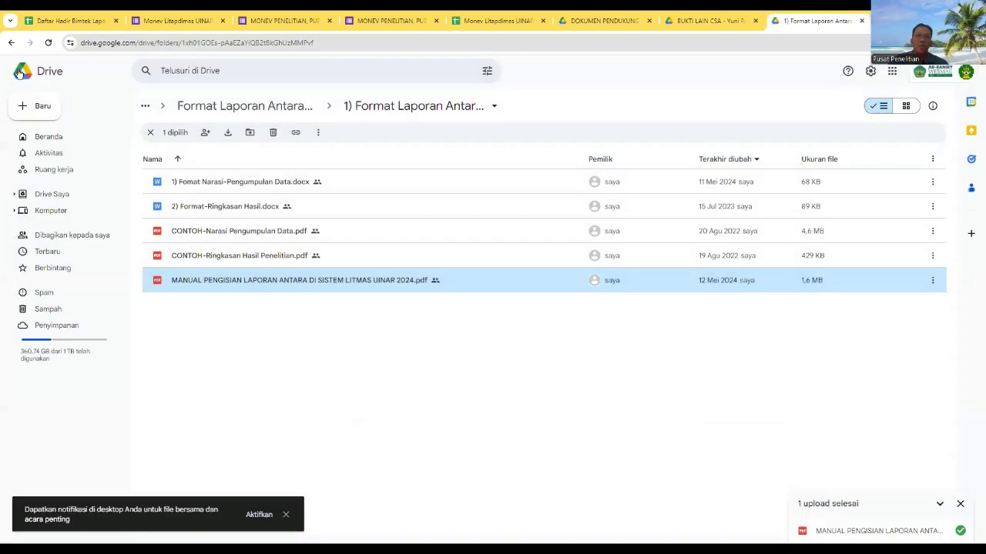
# - Go up to the parent Format Laporan Antara folder and open "1) Format Laporan Antara Penelitian 2024"
pyautogui.click(279, 110)
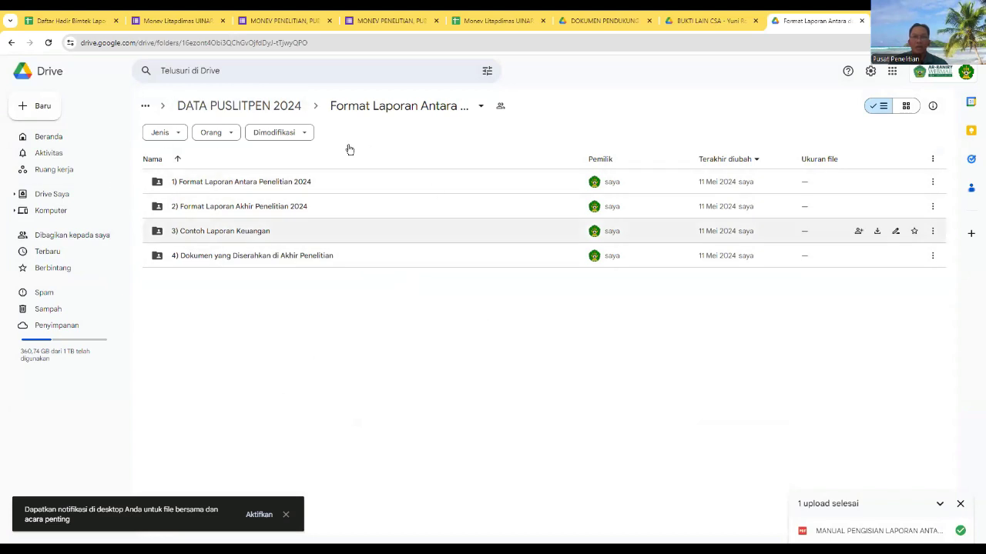
pyautogui.click(235, 181)
pyautogui.doubleClick(235, 181)
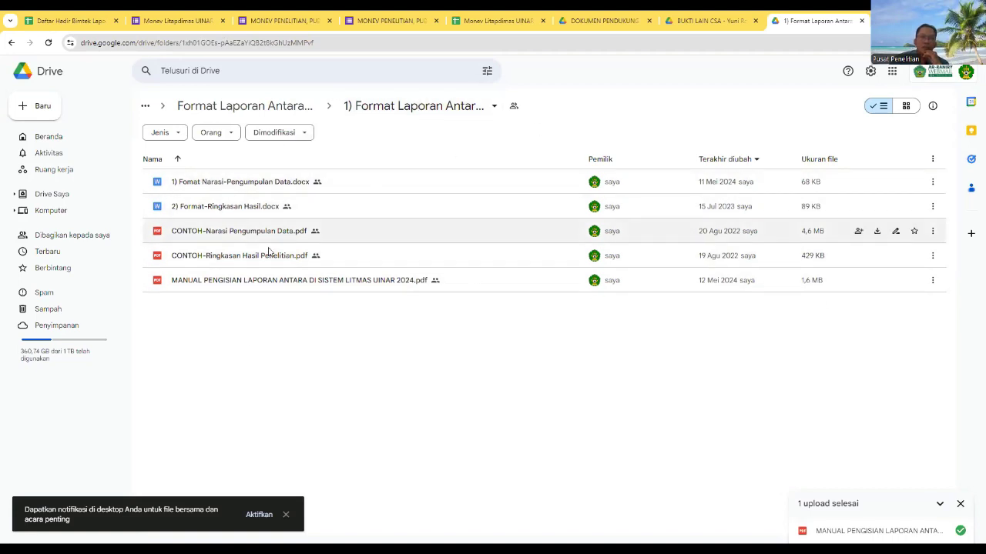
# - Point out the two Word templates in the folder and open "1) Fomat Narasi-Pengumpulan Data.docx"
pyautogui.click(214, 190)
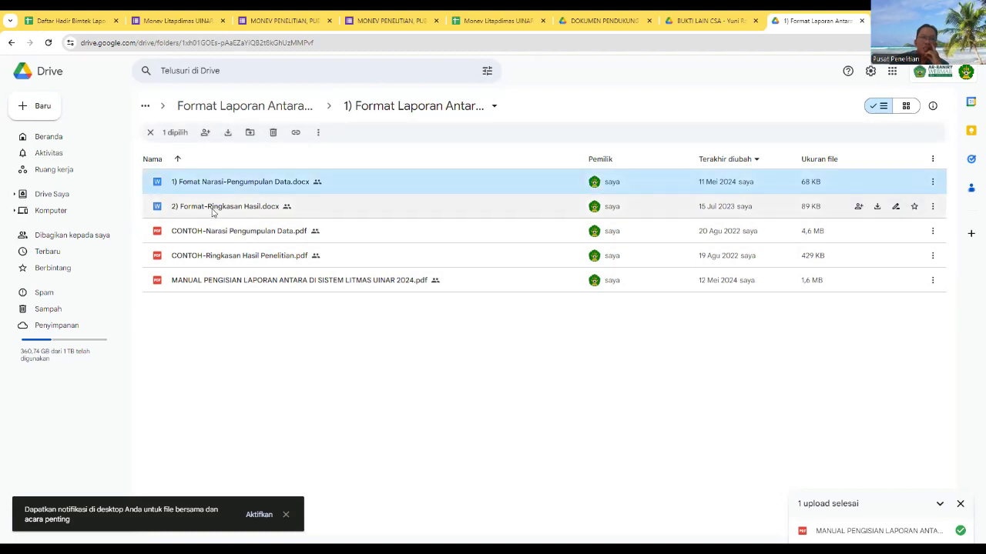
pyautogui.click(214, 208)
pyautogui.click(221, 185)
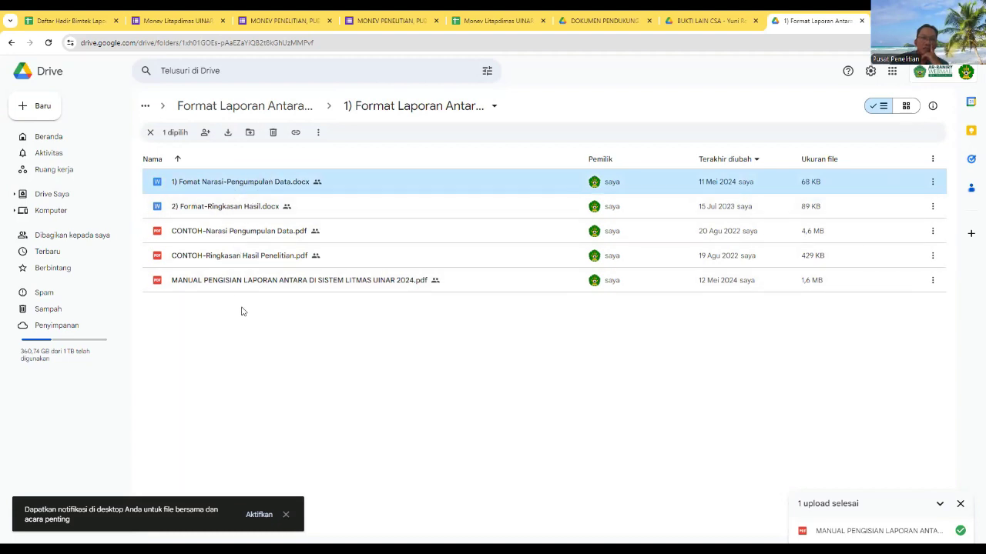
pyautogui.click(238, 209)
pyautogui.click(235, 189)
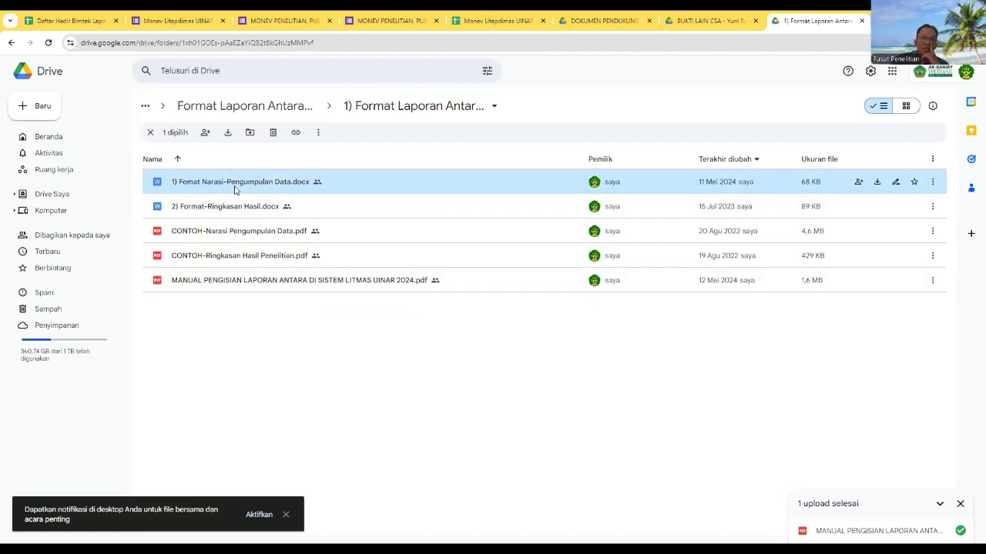
pyautogui.doubleClick(236, 190)
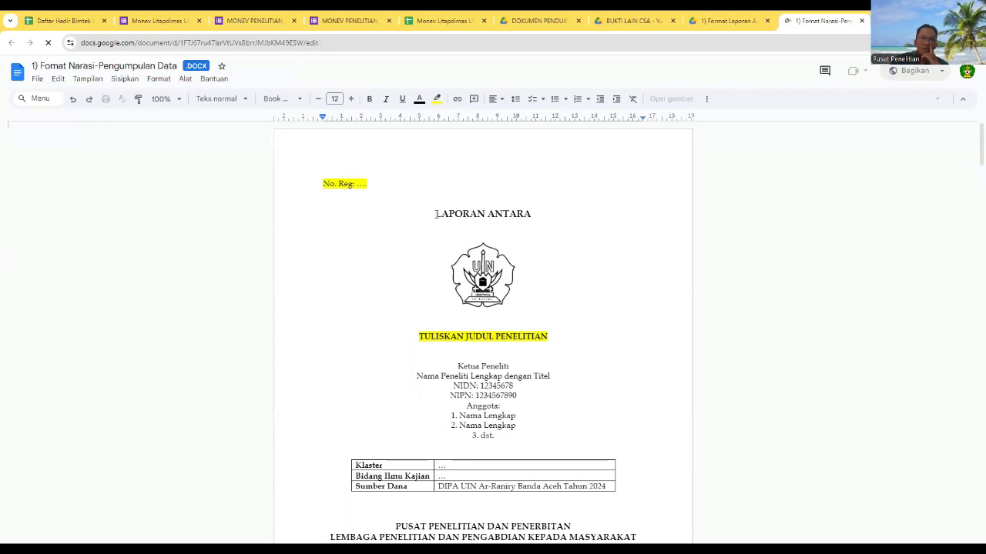
# - Review the narrative template from its cover page through Deskripsi Kemajuan to Tabel 1 on research progress
pyautogui.scroll(-4, 450, 339)
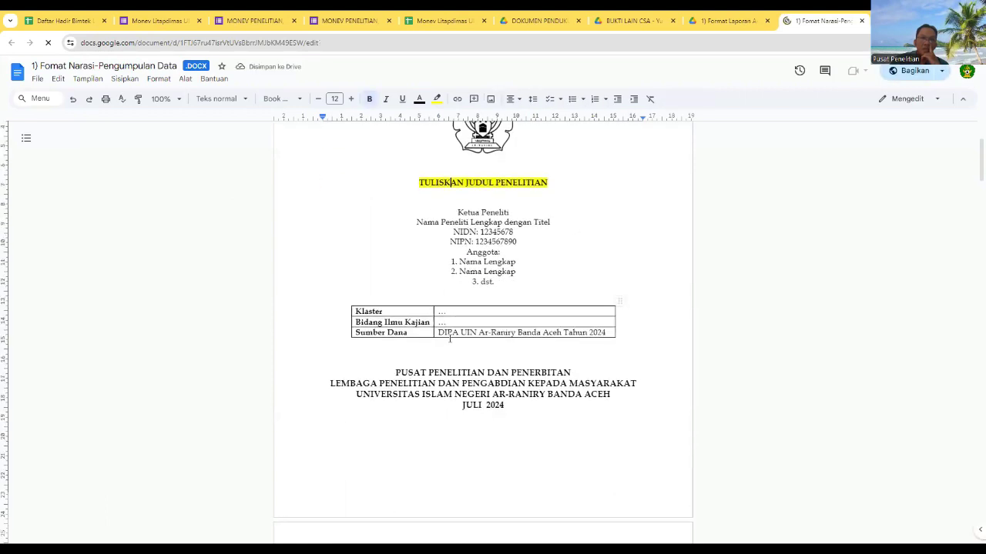
pyautogui.scroll(3, 450, 339)
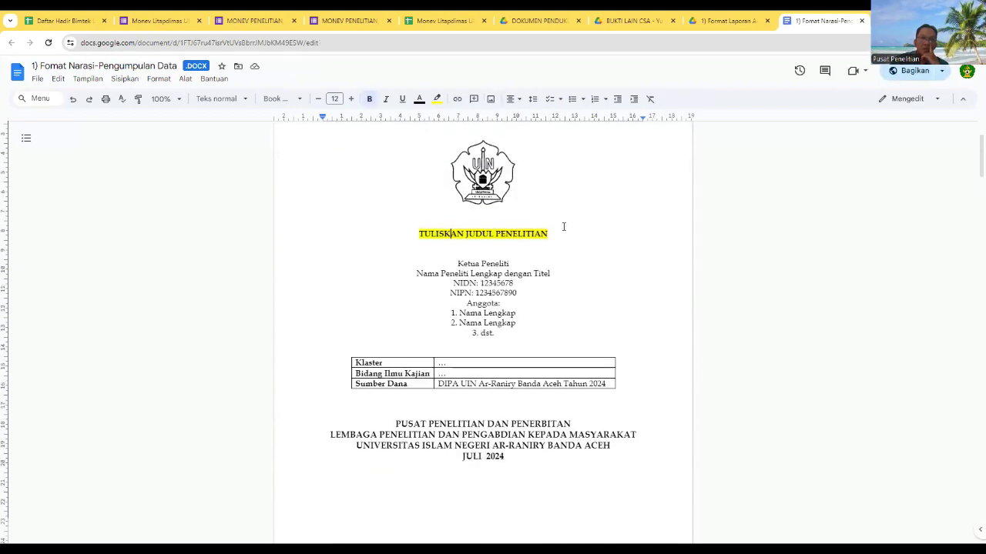
pyautogui.scroll(-3, 474, 346)
pyautogui.scroll(-3, 474, 345)
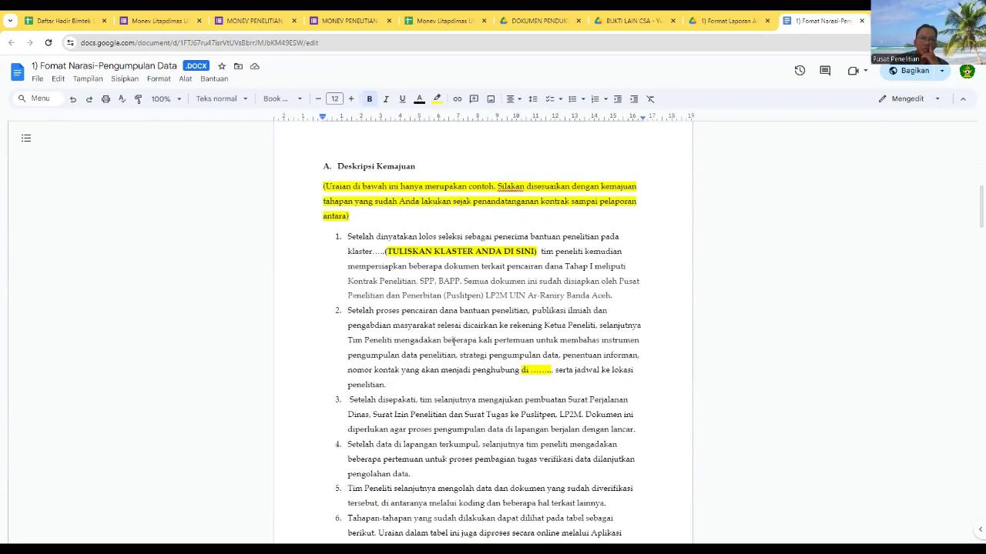
pyautogui.scroll(-2, 458, 340)
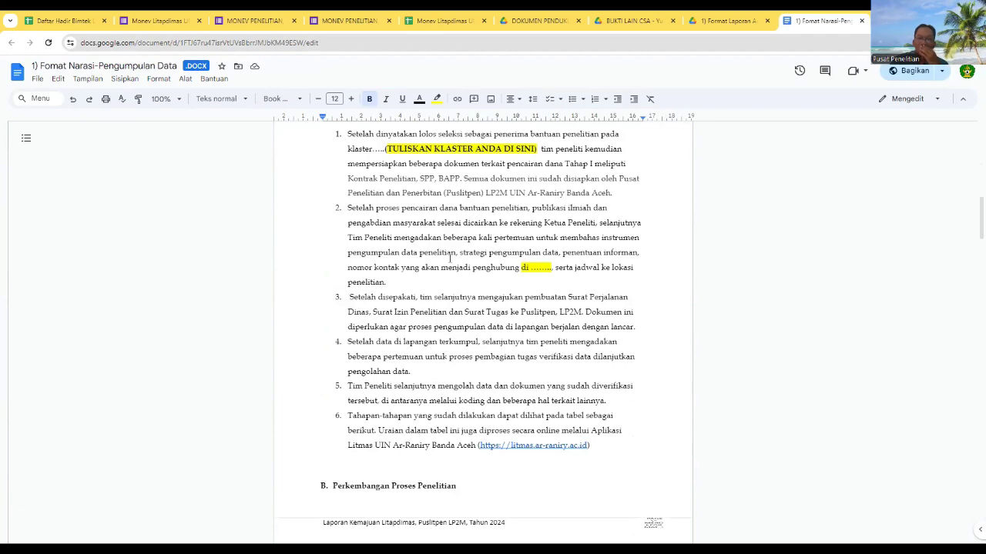
pyautogui.scroll(-3, 450, 259)
pyautogui.scroll(-4, 435, 330)
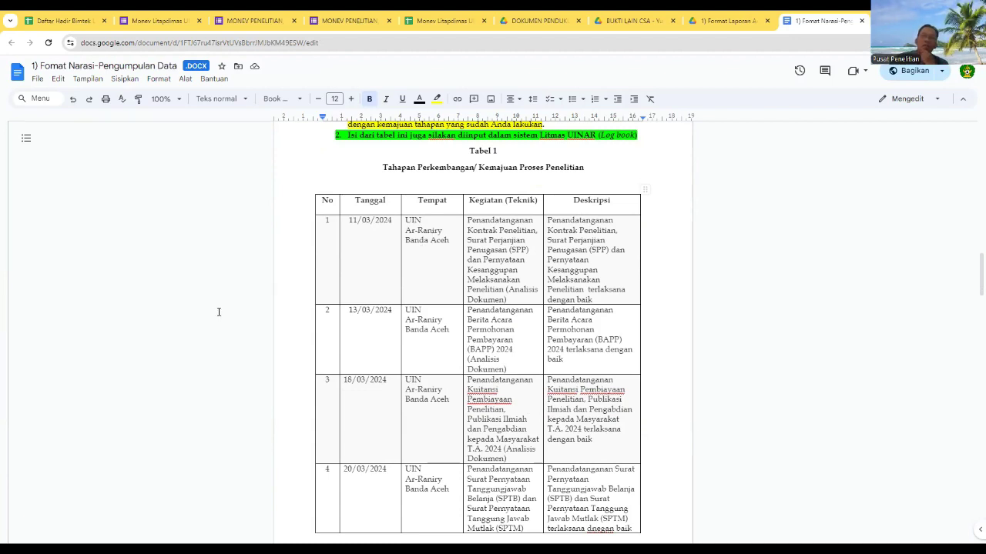
# - Examine the Tanggal, Tempat and Kegiatan (Teknik) cells in the first entry of Tabel 1
pyautogui.click(496, 264)
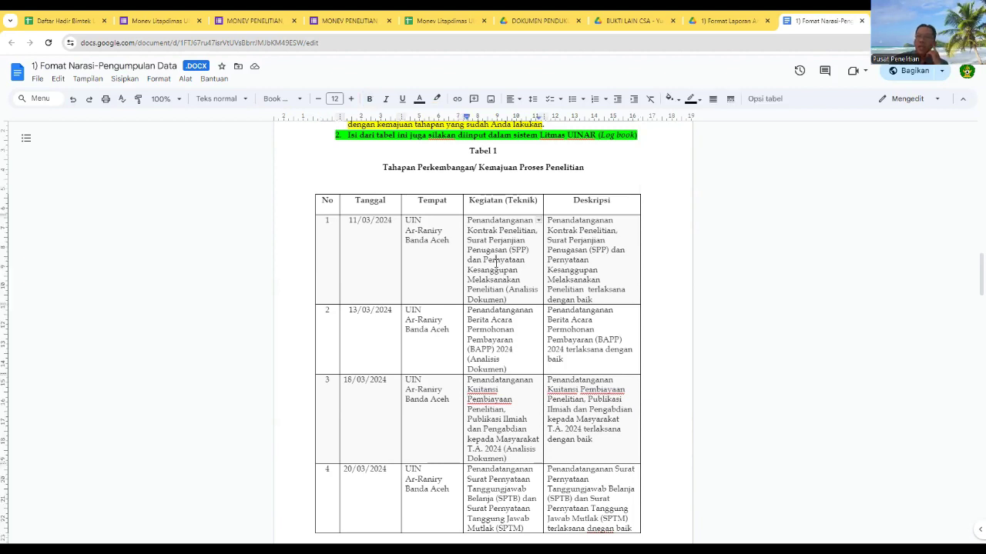
pyautogui.scroll(-1, 479, 260)
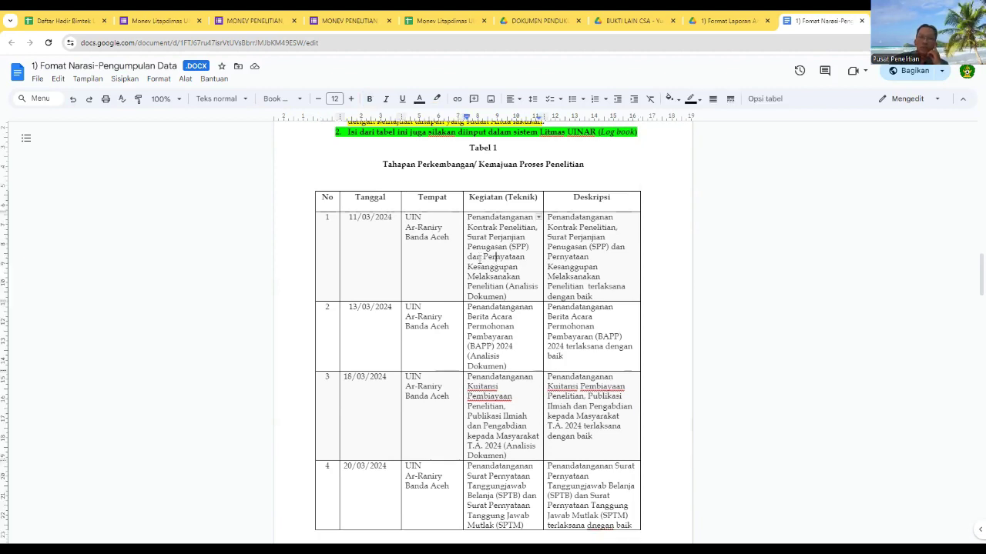
pyautogui.scroll(1, 478, 261)
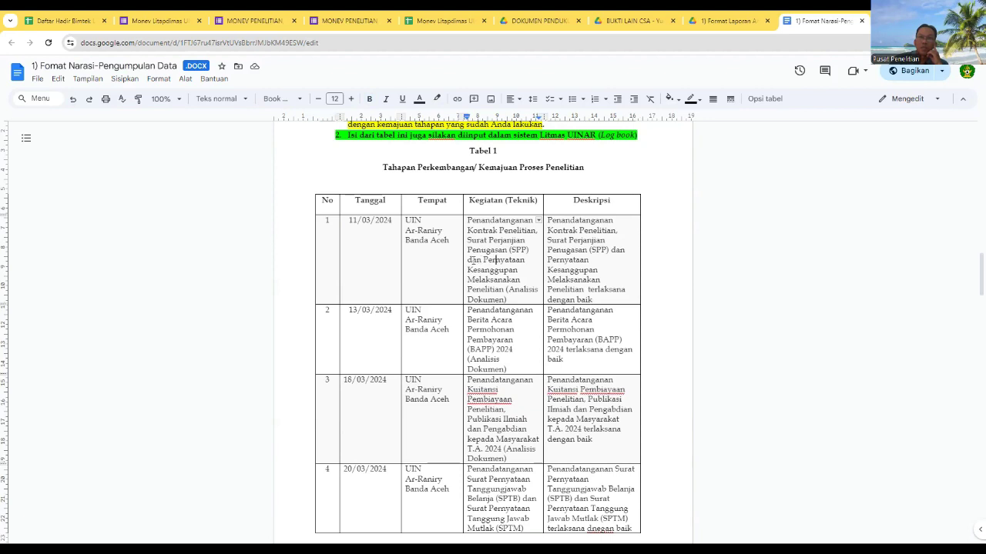
pyautogui.moveTo(349, 222); pyautogui.dragTo(393, 223)
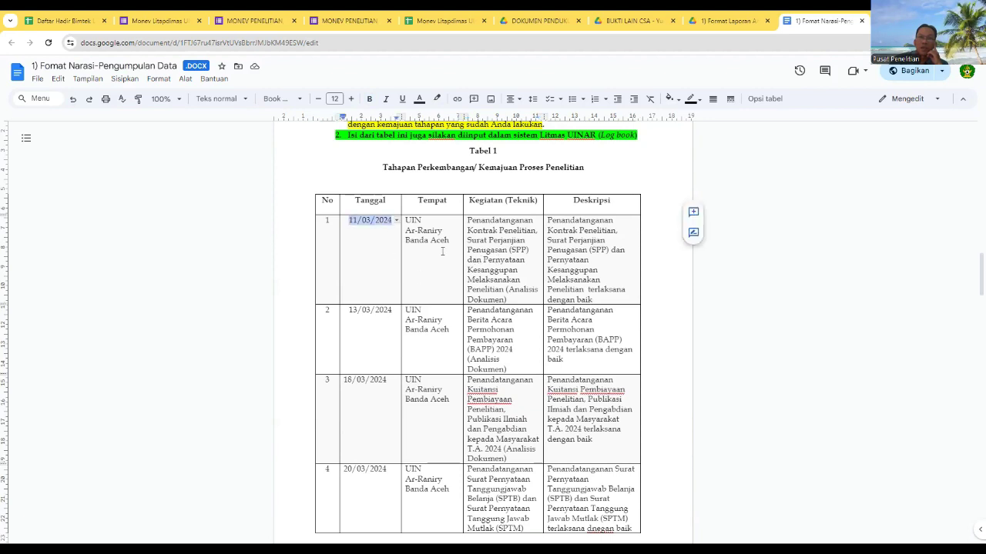
pyautogui.click(428, 241)
pyautogui.click(514, 241)
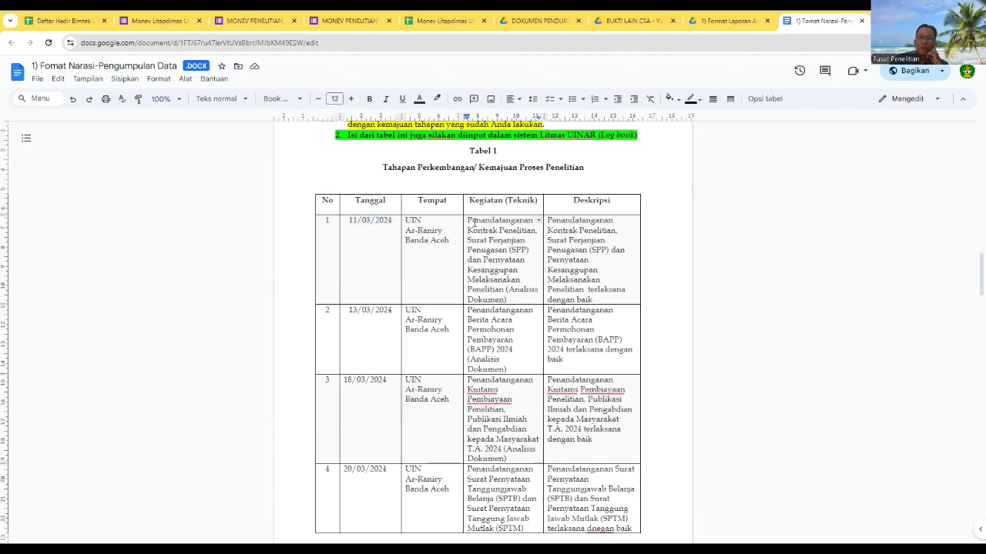
# - Highlight the activity text and its "Analisis Dokumen" technique in the first Kegiatan (Teknik) cell of Tabel 1
pyautogui.moveTo(470, 221); pyautogui.dragTo(535, 289)
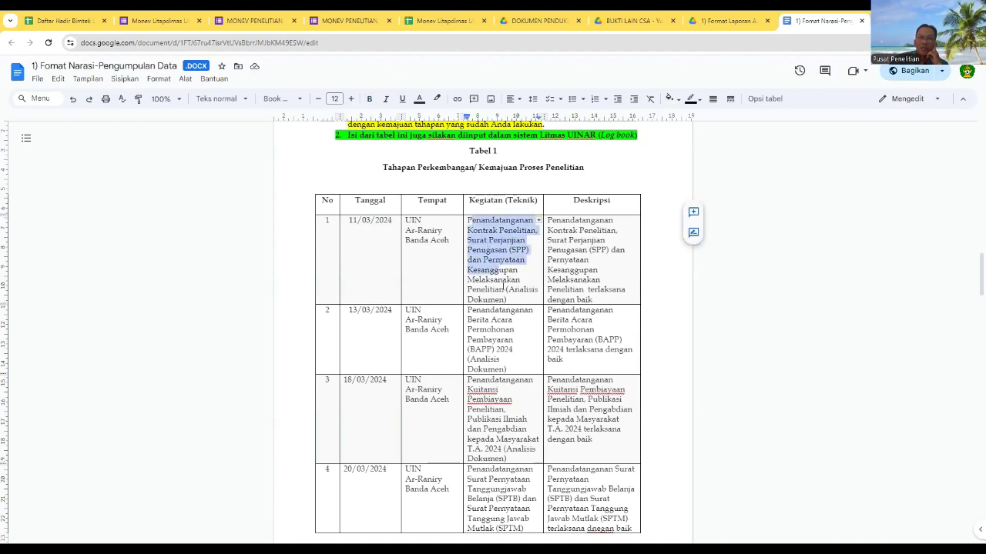
pyautogui.click(509, 290)
pyautogui.moveTo(511, 290); pyautogui.dragTo(507, 300)
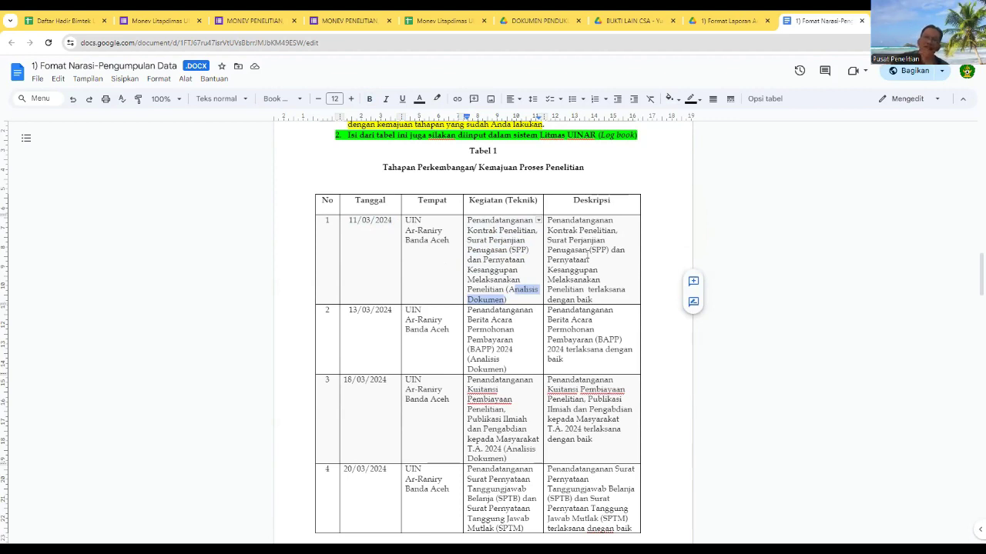
pyautogui.click(469, 223)
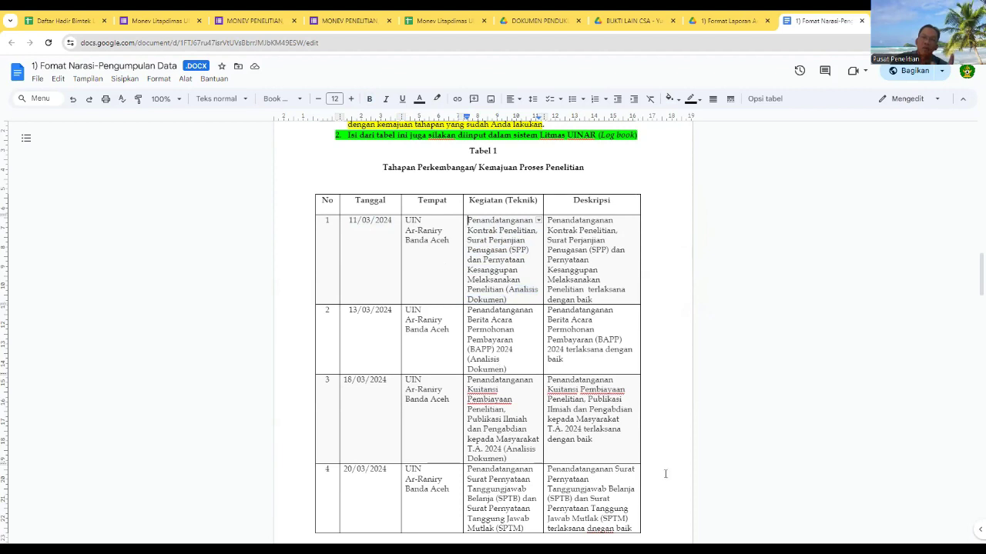
pyautogui.moveTo(470, 221); pyautogui.dragTo(504, 299)
pyautogui.rightClick(481, 260)
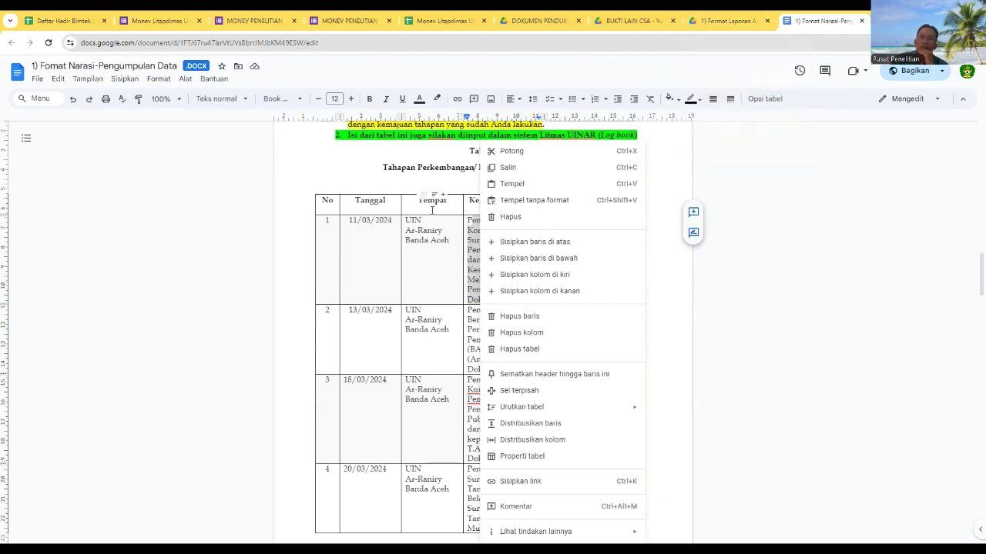
# - Return to the Drive folder and open the "2) Format-Ringkasan Hasil.docx" template
pyautogui.click(731, 21)
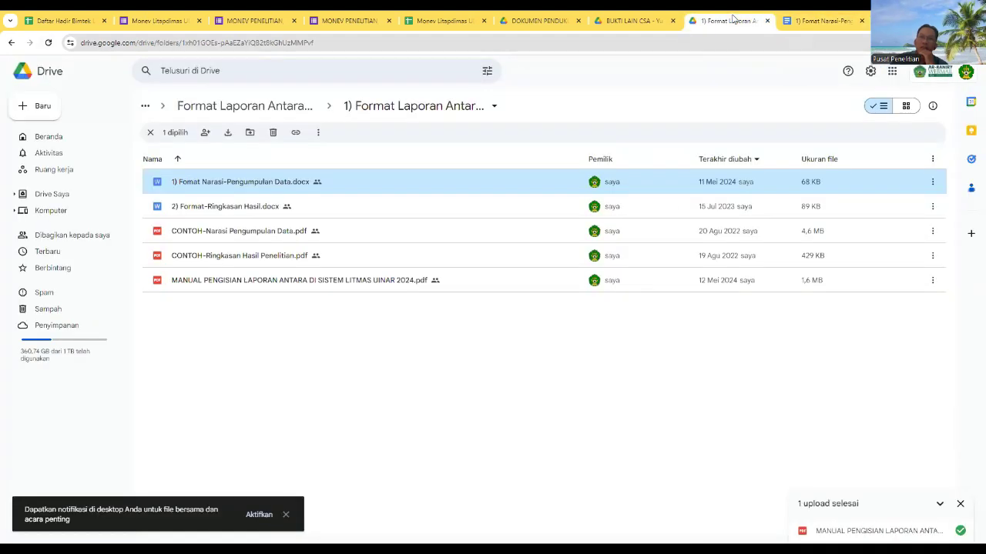
pyautogui.click(229, 213)
pyautogui.doubleClick(228, 214)
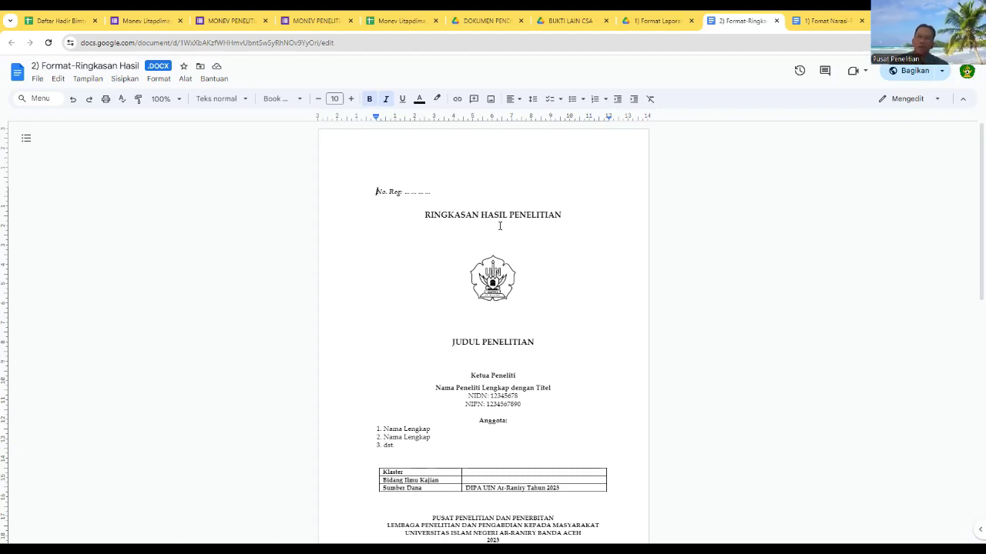
# - Revisit the two opened template documents in turn and return to the Drive folder with the report formats
pyautogui.click(667, 23)
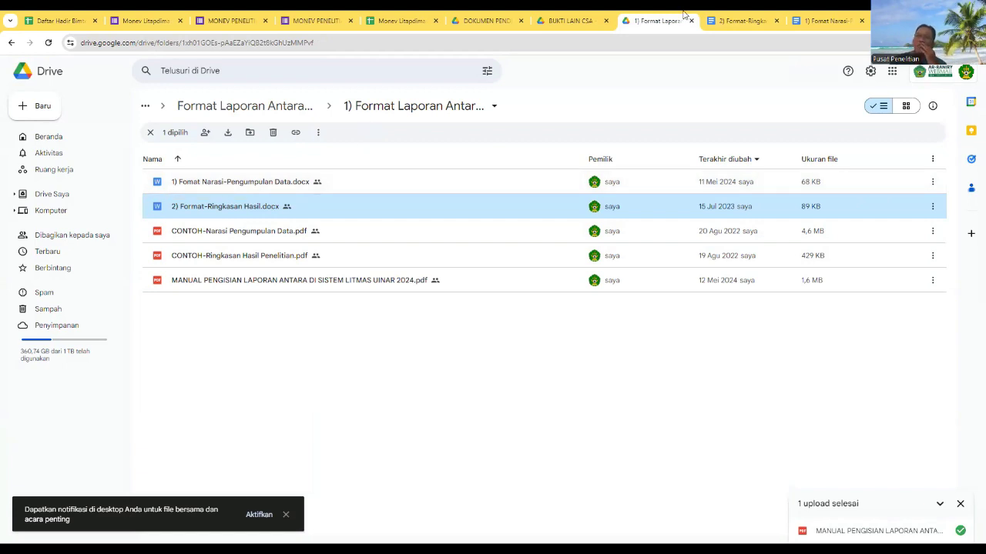
pyautogui.click(739, 21)
pyautogui.click(834, 22)
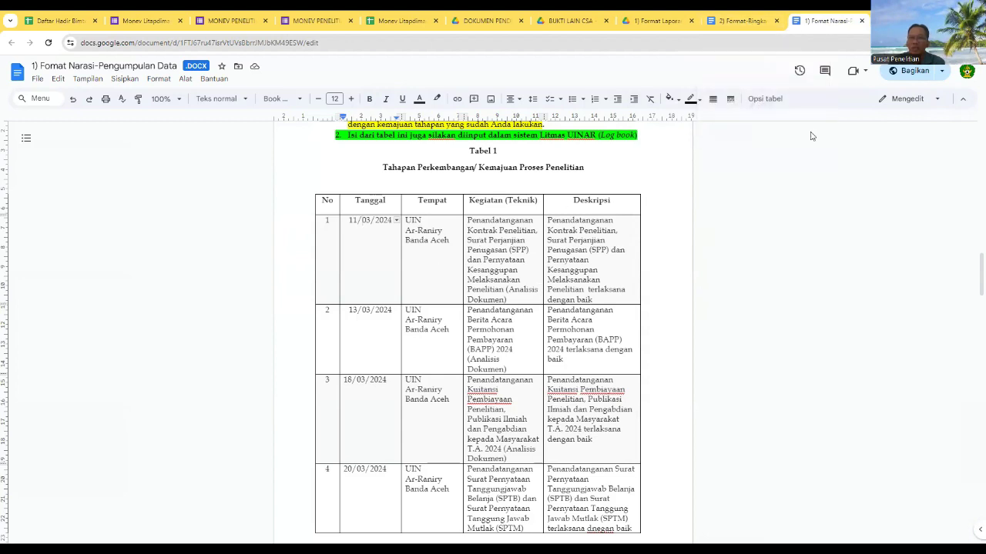
pyautogui.click(753, 24)
pyautogui.click(648, 24)
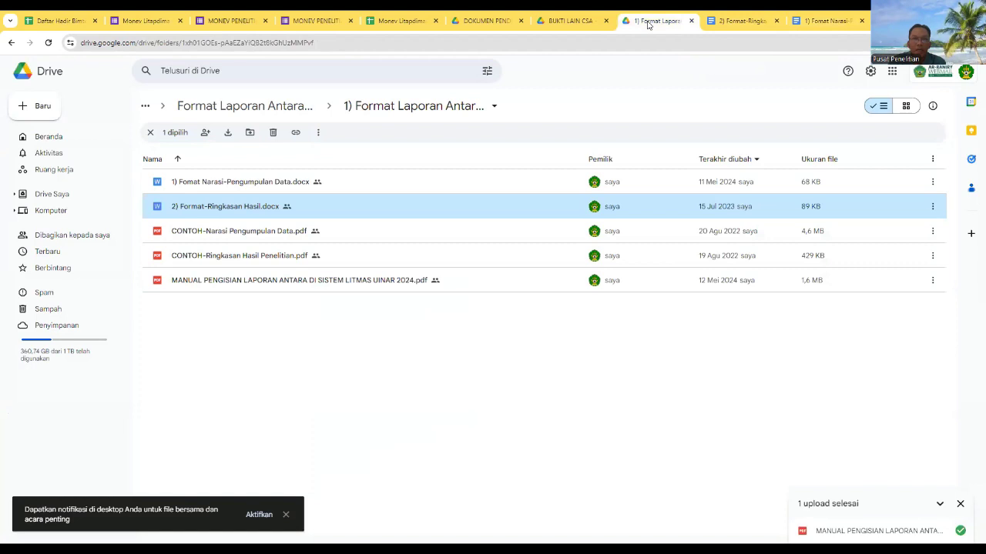
# - Point out the two CONTOH example PDFs and open "MANUAL PENGISIAN LAPORAN ANTARA DI SISTEM LITMAS UINAR 2024.pdf"
pyautogui.click(216, 231)
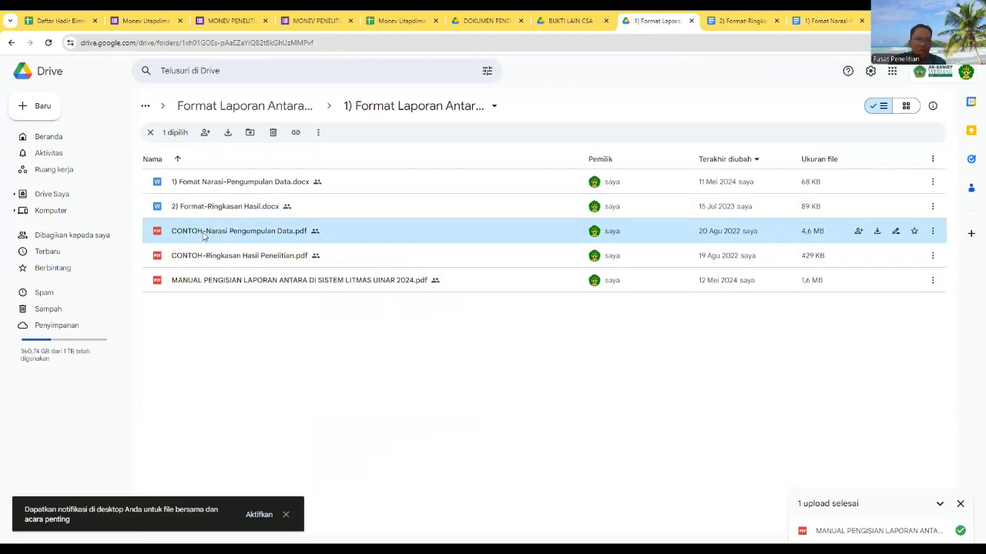
pyautogui.click(220, 257)
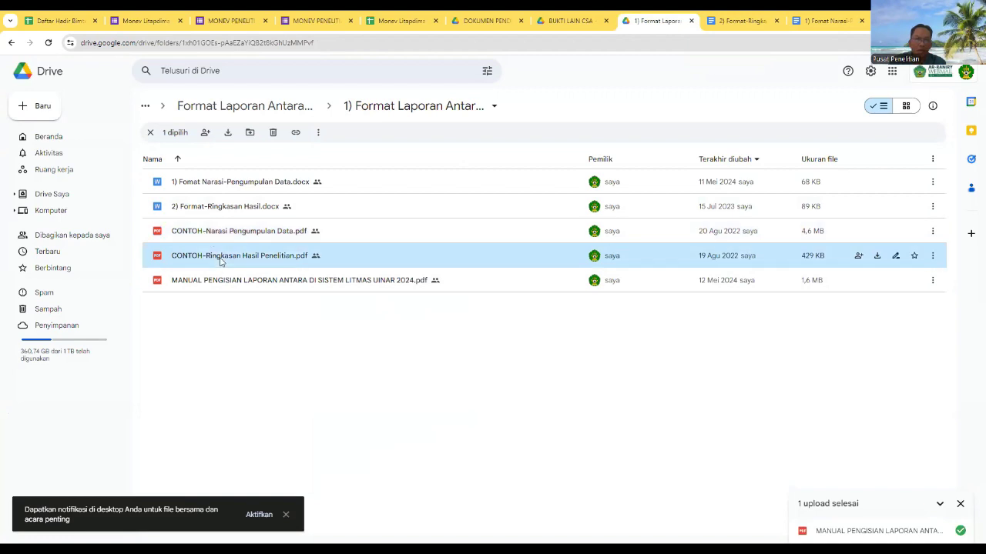
pyautogui.click(227, 231)
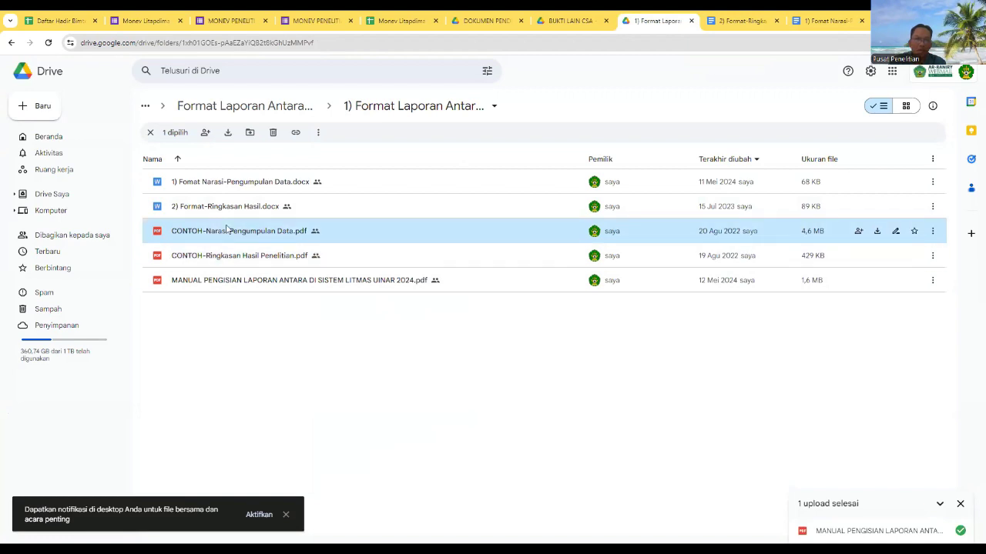
pyautogui.click(254, 262)
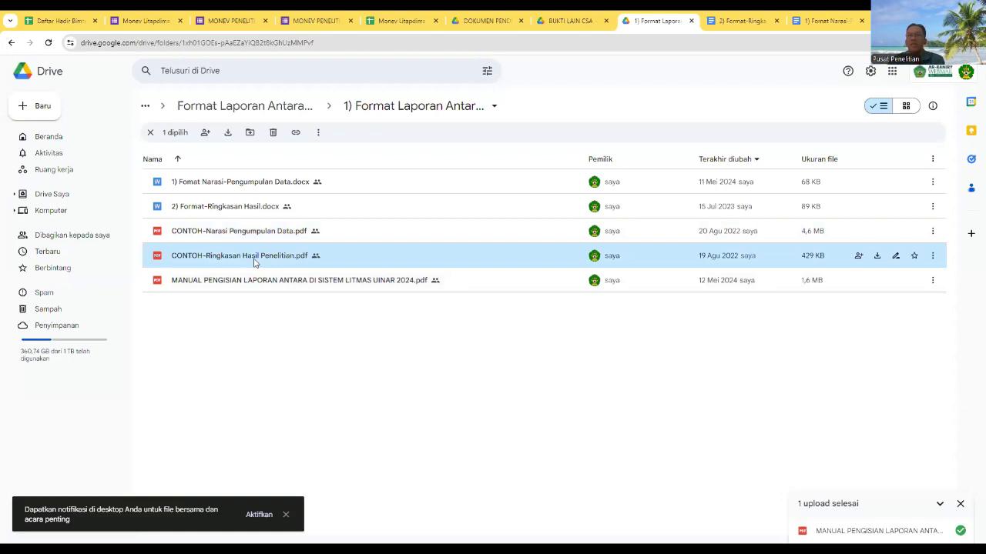
pyautogui.click(314, 285)
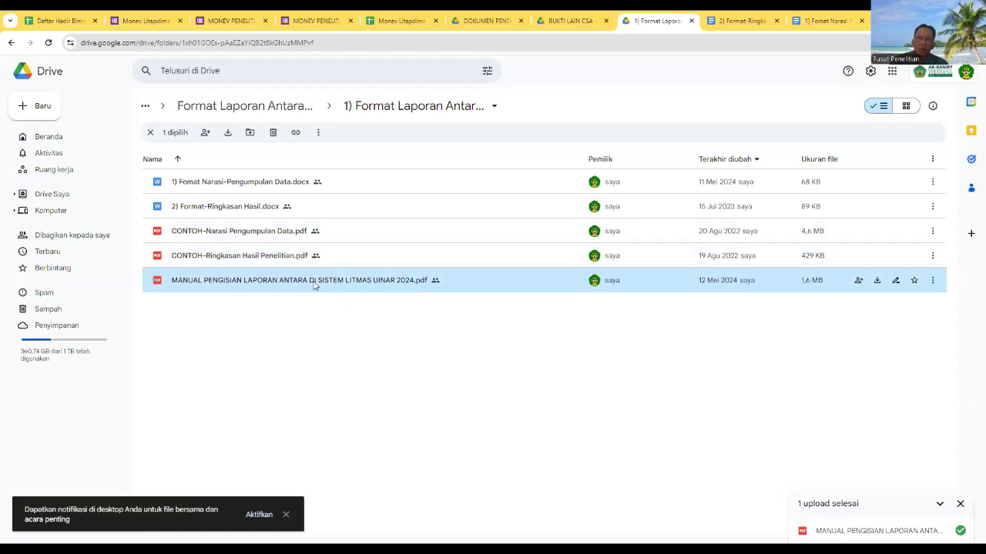
pyautogui.doubleClick(209, 282)
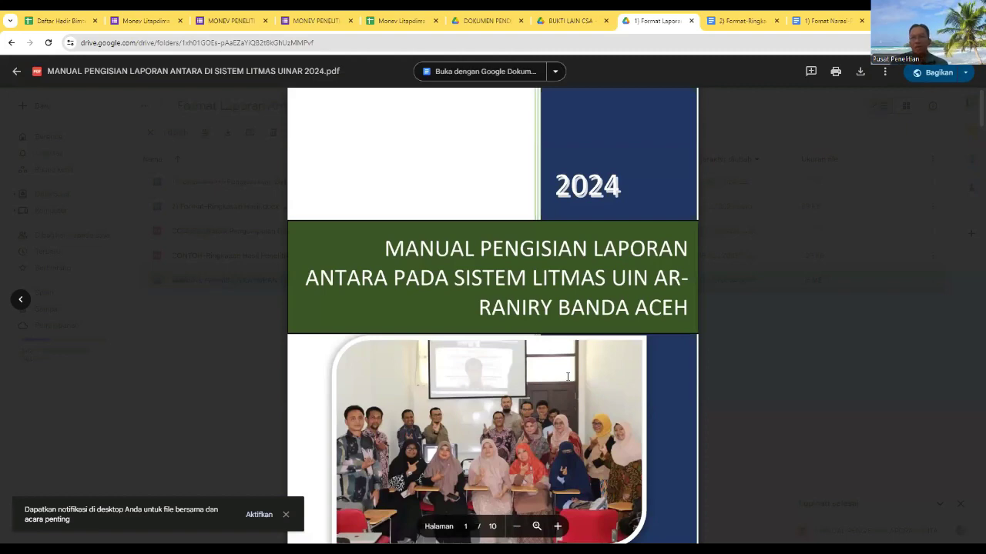
# - Go to the LAPORAN ANTARA page of the manual, enlarge it, and show the template download link in item A
pyautogui.scroll(-10, 567, 377)
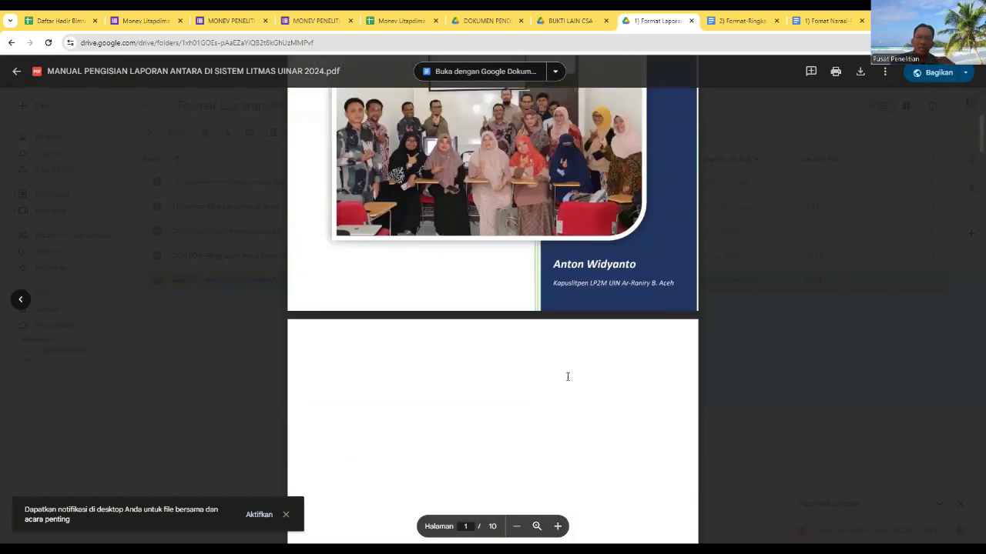
pyautogui.scroll(-4, 567, 376)
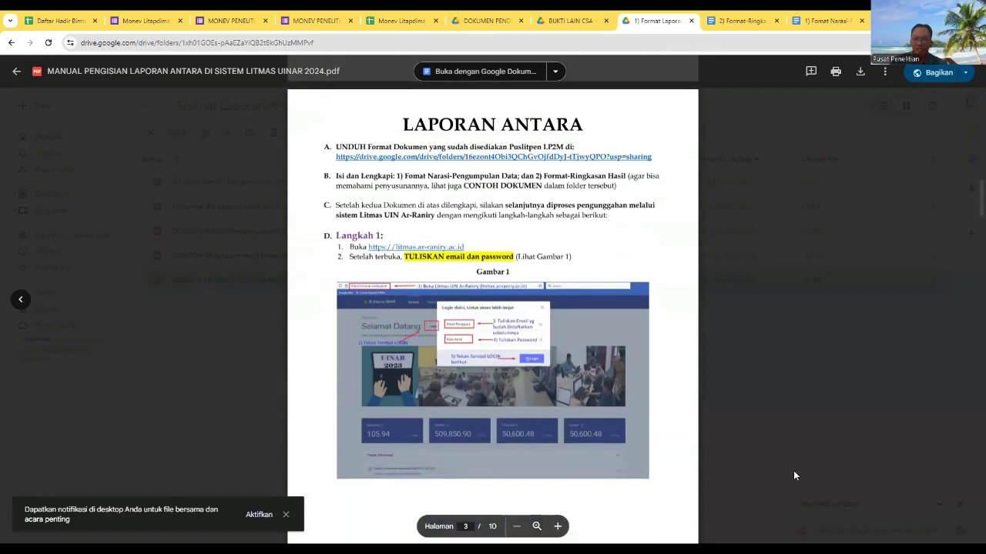
pyautogui.click(557, 527)
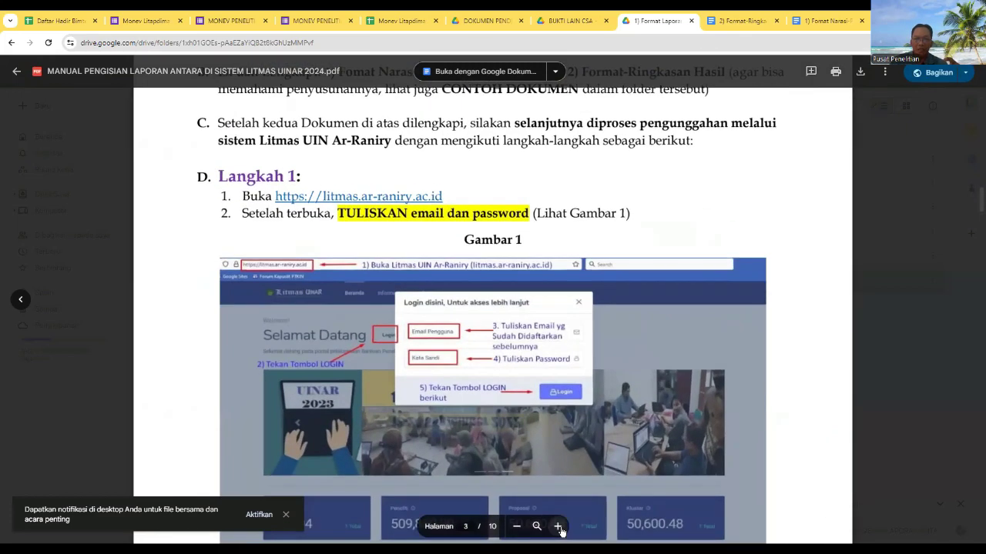
pyautogui.scroll(3, 610, 427)
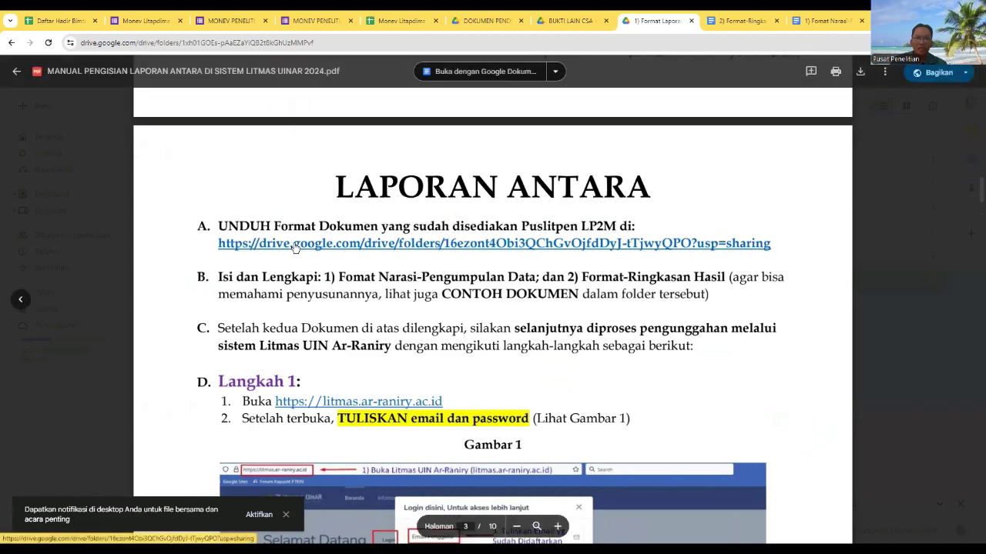
# - Revisit the 2) Format-Ringkasan Hasil template and the BUKTI LAIN CSA evidence PDF
pyautogui.click(740, 23)
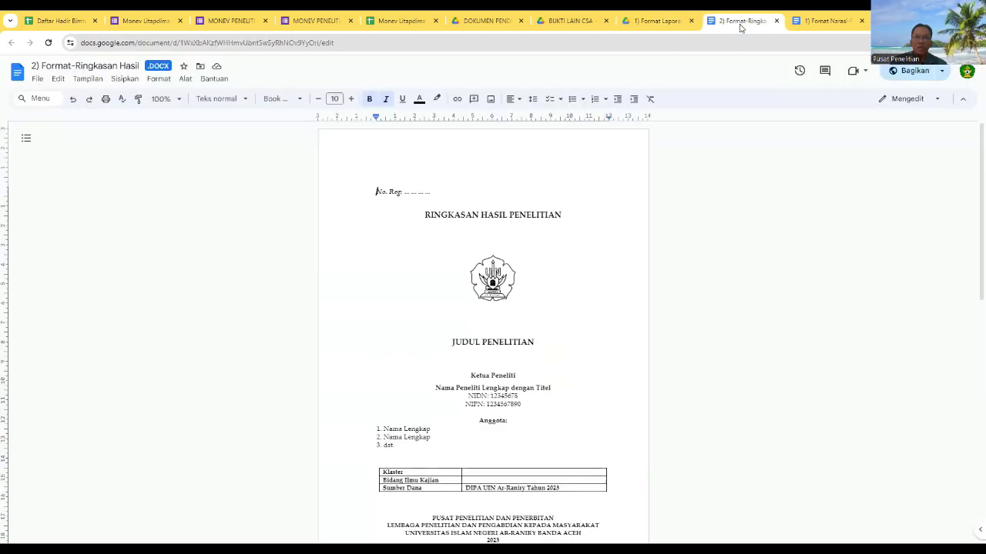
pyautogui.click(577, 25)
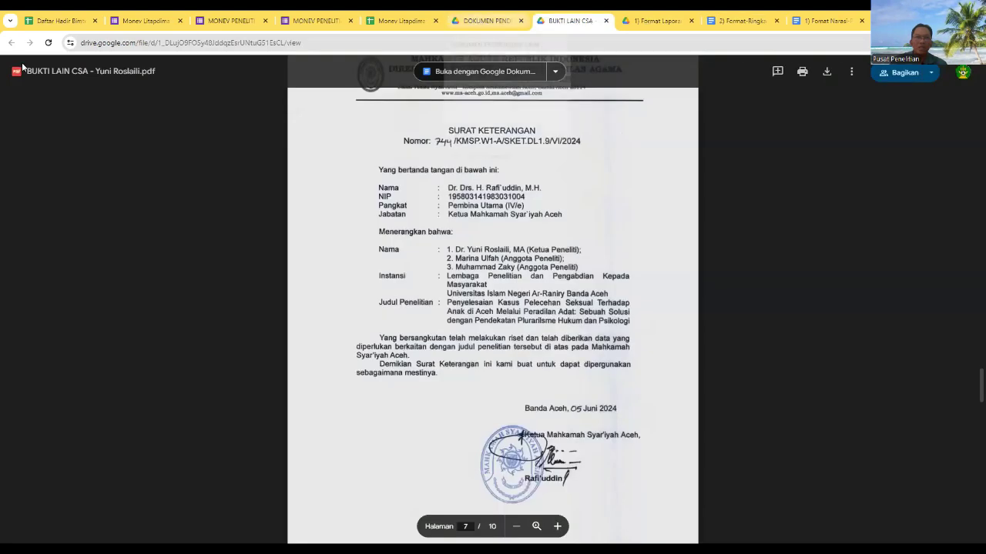
pyautogui.hotkey('ctrl', 'Tab')
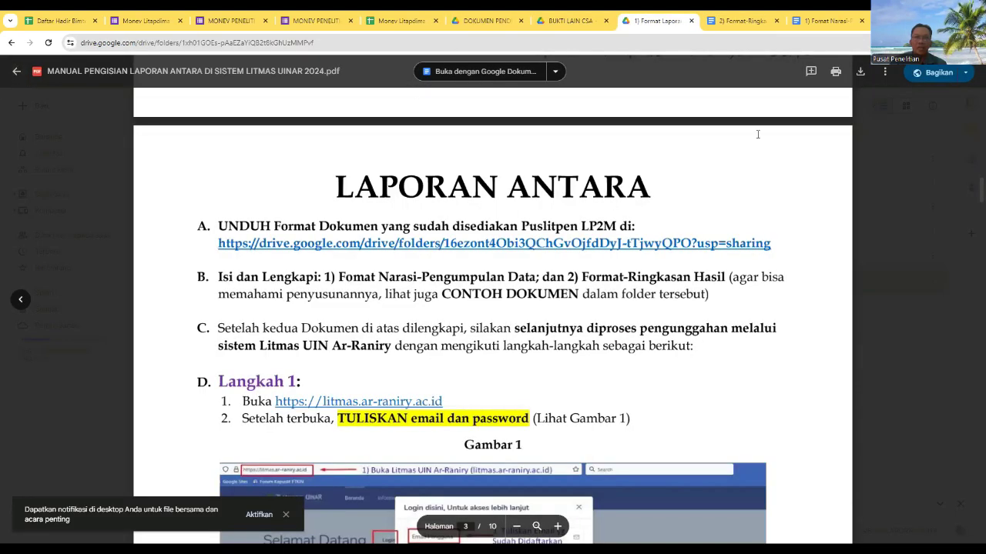
pyautogui.hotkey('ctrl', 'Tab')
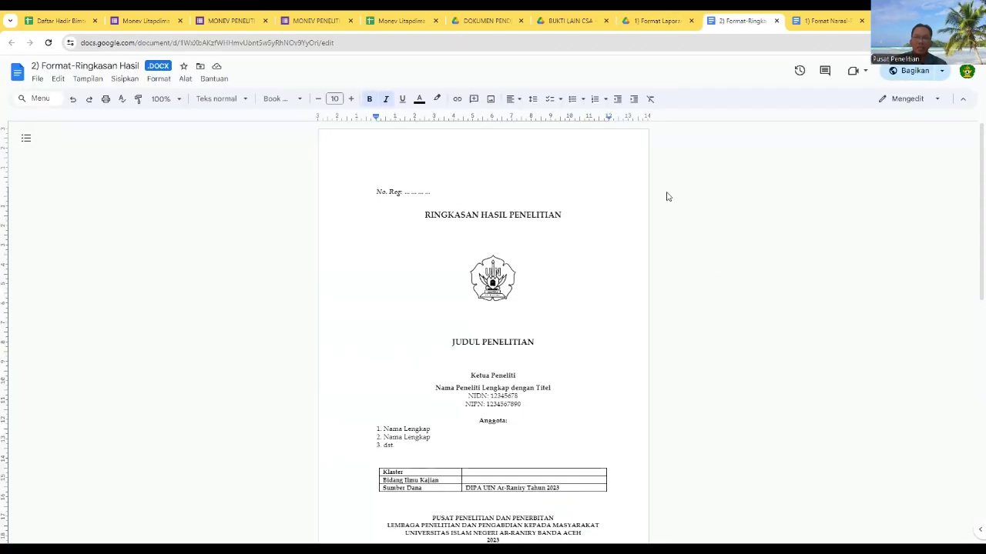
# - Return to the manual and highlight the "Langkah 1:" heading above Gambar 1
pyautogui.click(658, 21)
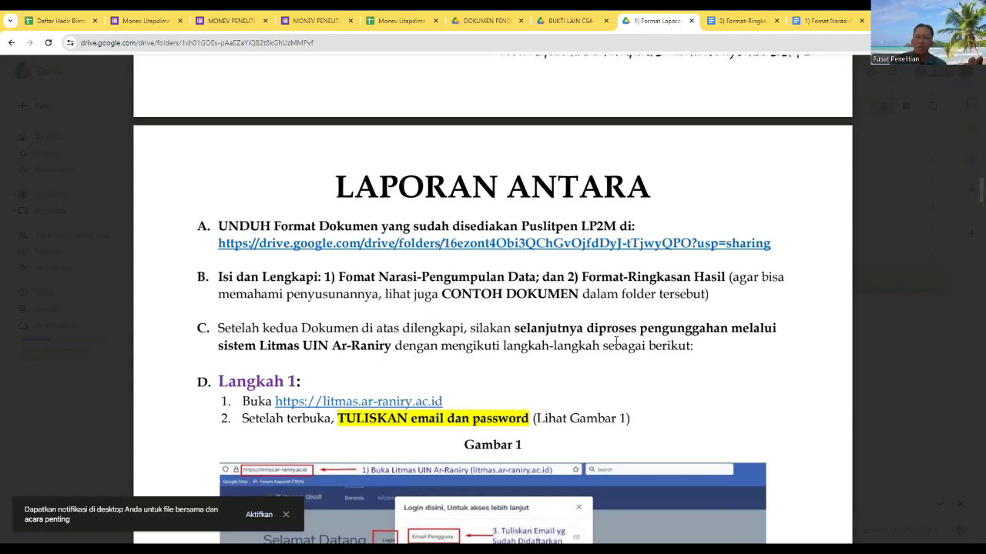
pyautogui.scroll(-3, 615, 341)
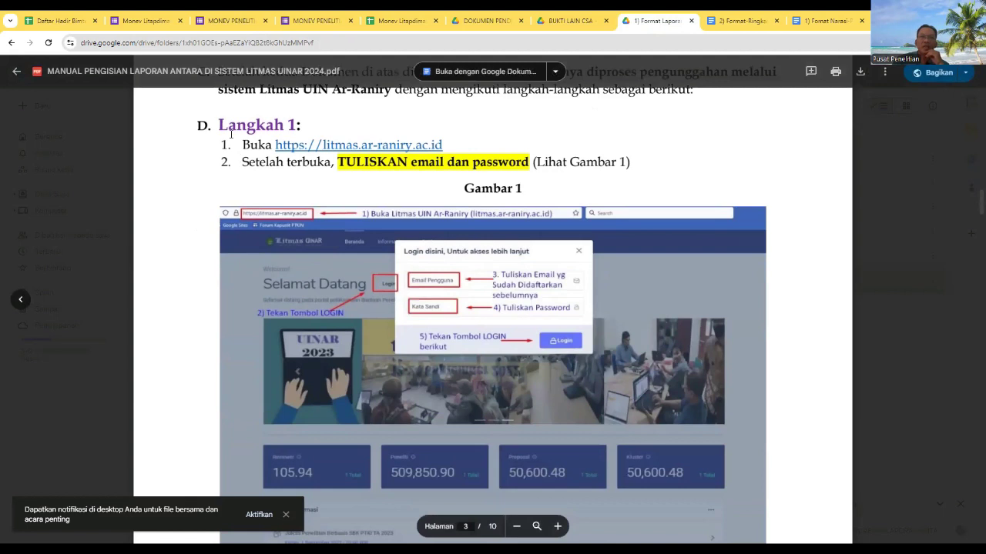
pyautogui.moveTo(216, 128); pyautogui.dragTo(303, 127)
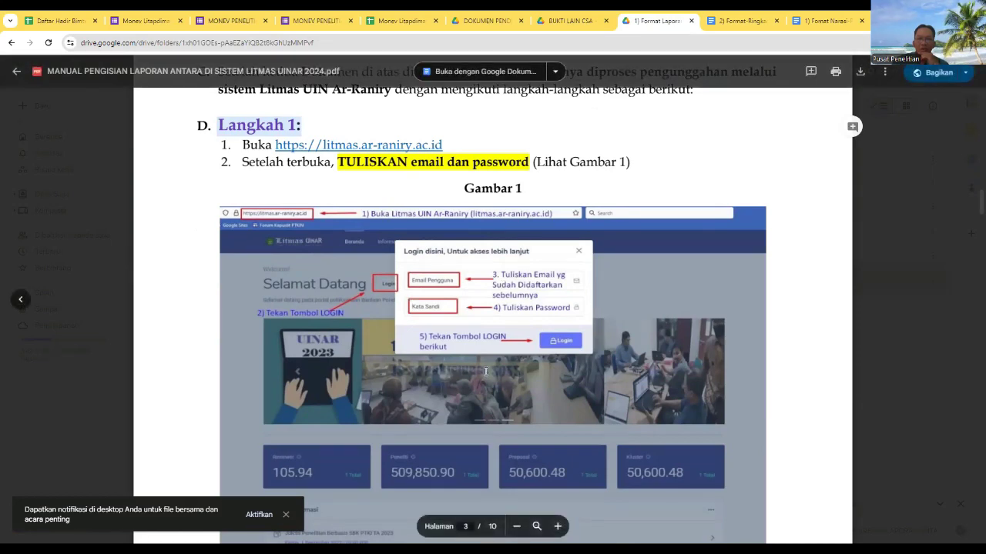
# - Read through the manual from the Gambar 1 login figure and LANGKAH 2 to the Detail Usulan view in Gambar 4
pyautogui.scroll(-4, 560, 354)
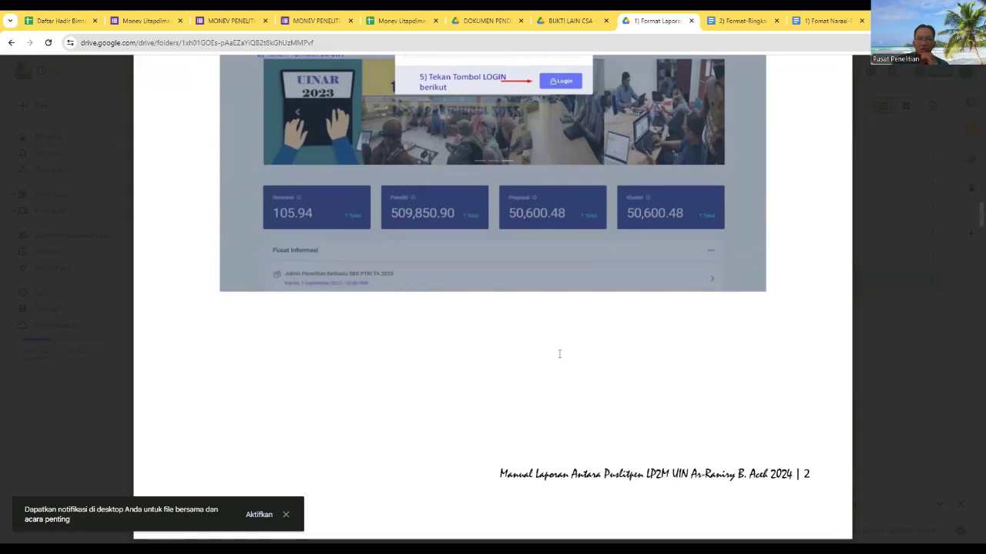
pyautogui.scroll(-9, 560, 354)
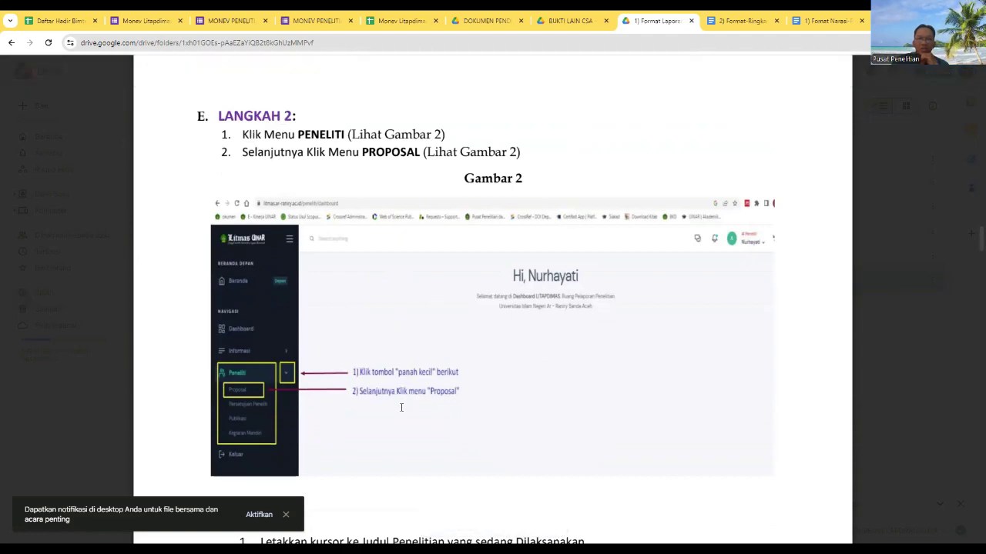
pyautogui.scroll(-5, 400, 407)
pyautogui.scroll(-3, 400, 407)
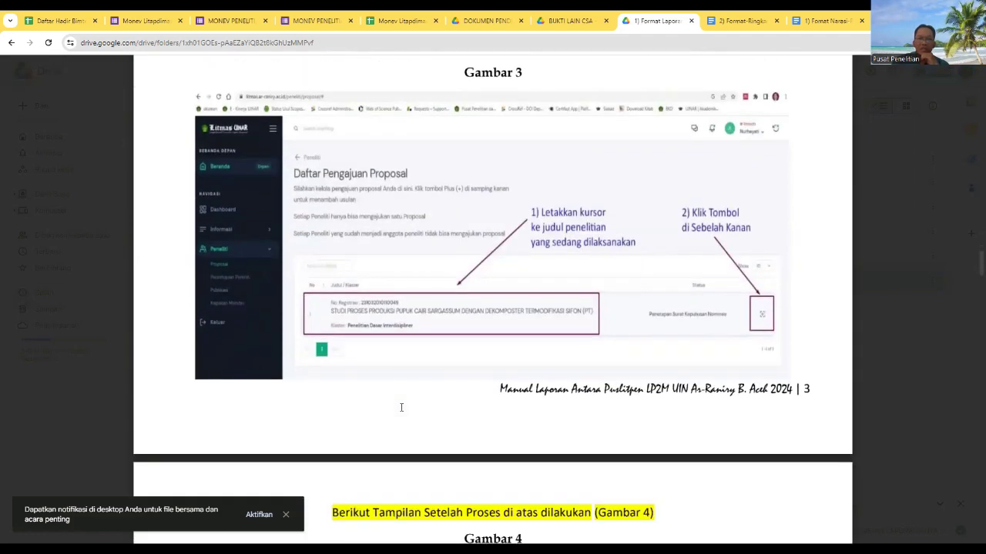
pyautogui.scroll(-8, 400, 406)
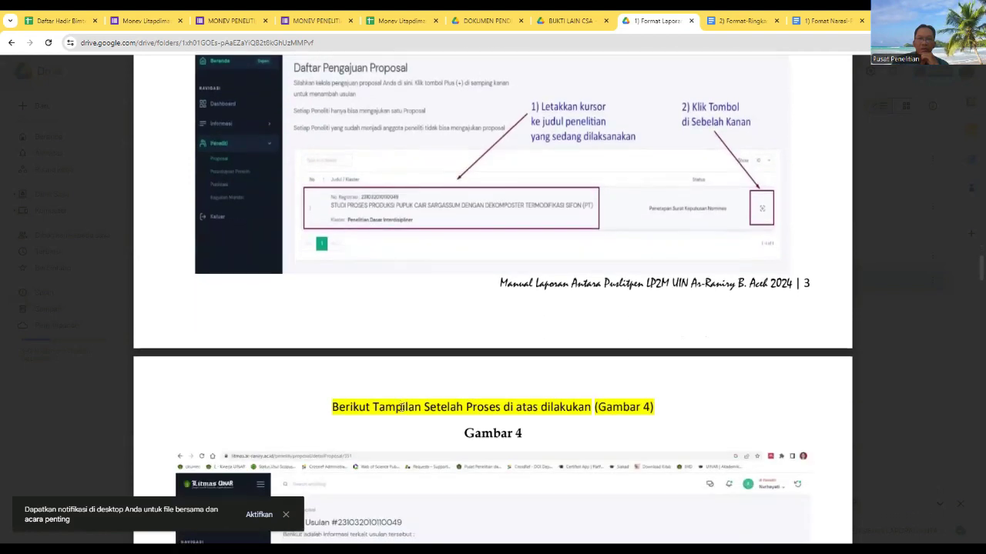
pyautogui.scroll(-1, 400, 407)
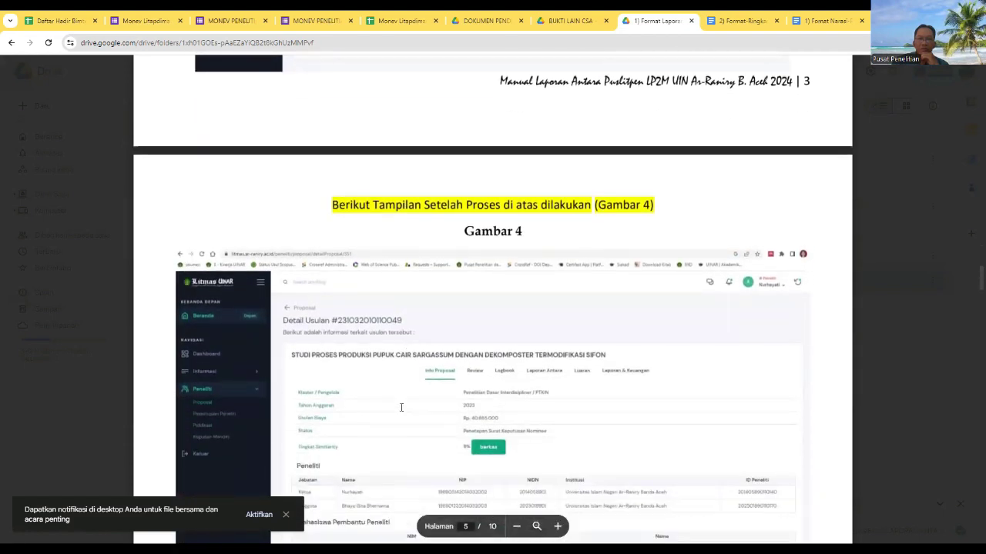
pyautogui.scroll(-3, 401, 407)
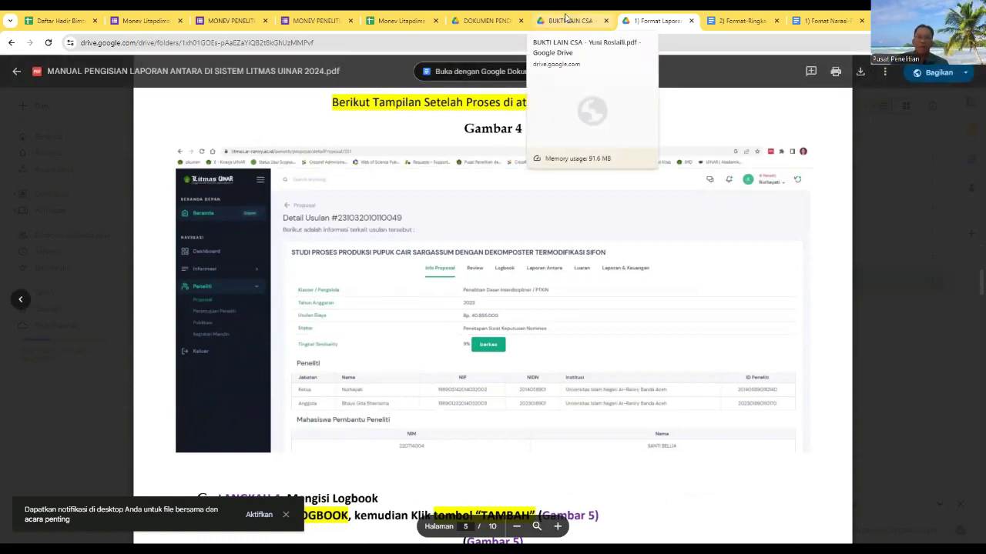
# - Review the logbook instructions of LANGKAH 4 in the manual, ending at the Tambah Logbook form in Gambar 6
pyautogui.scroll(-5, 499, 334)
pyautogui.scroll(-5, 499, 333)
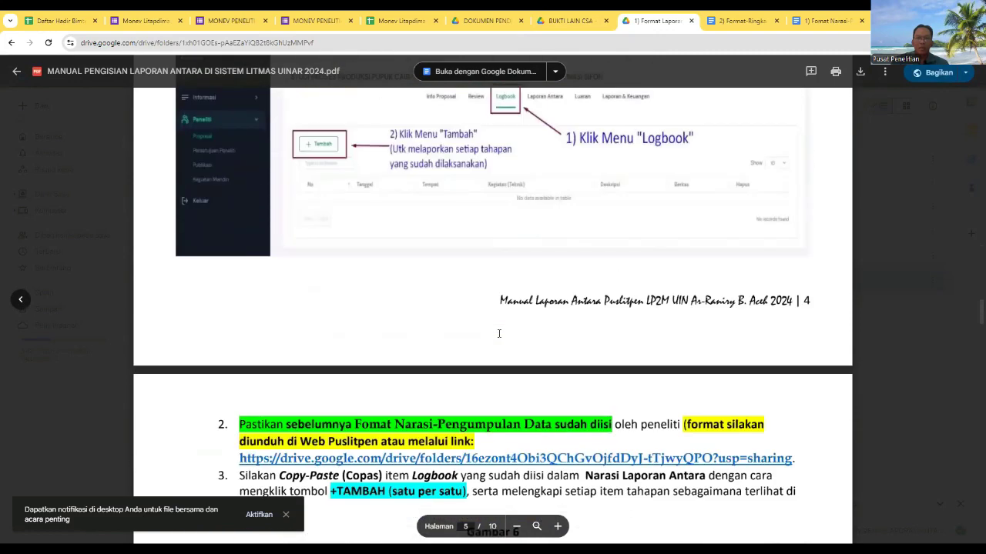
pyautogui.scroll(-5, 499, 333)
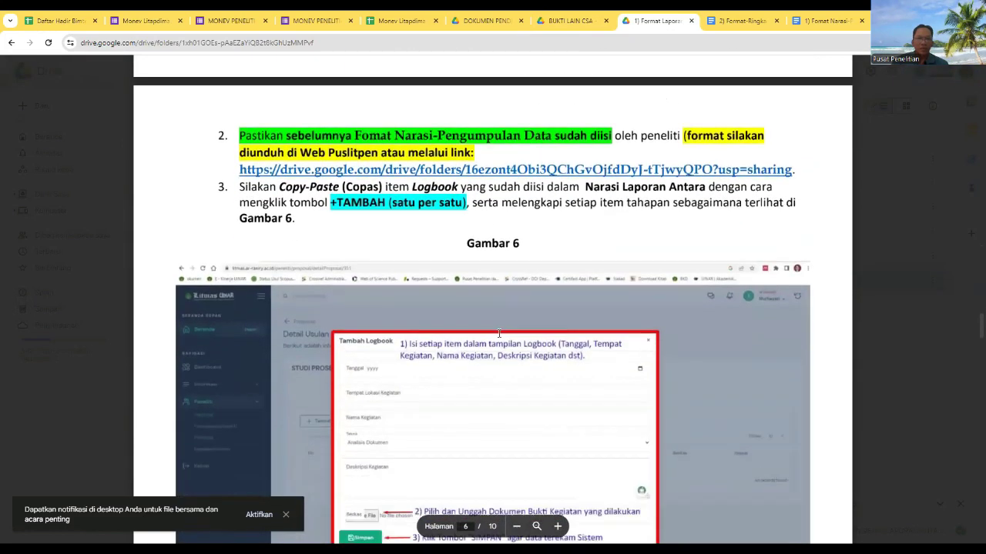
pyautogui.scroll(3, 499, 333)
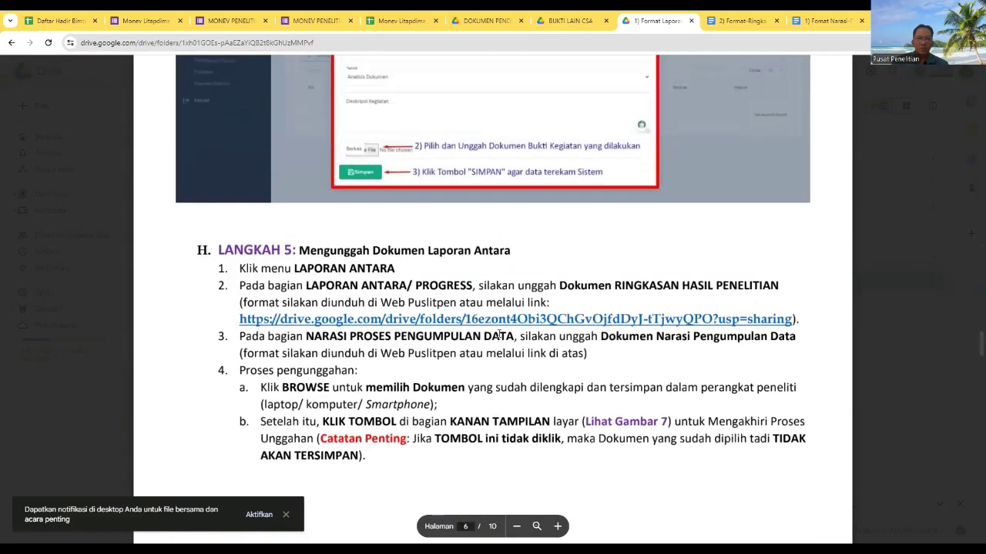
pyautogui.scroll(2, 282, 376)
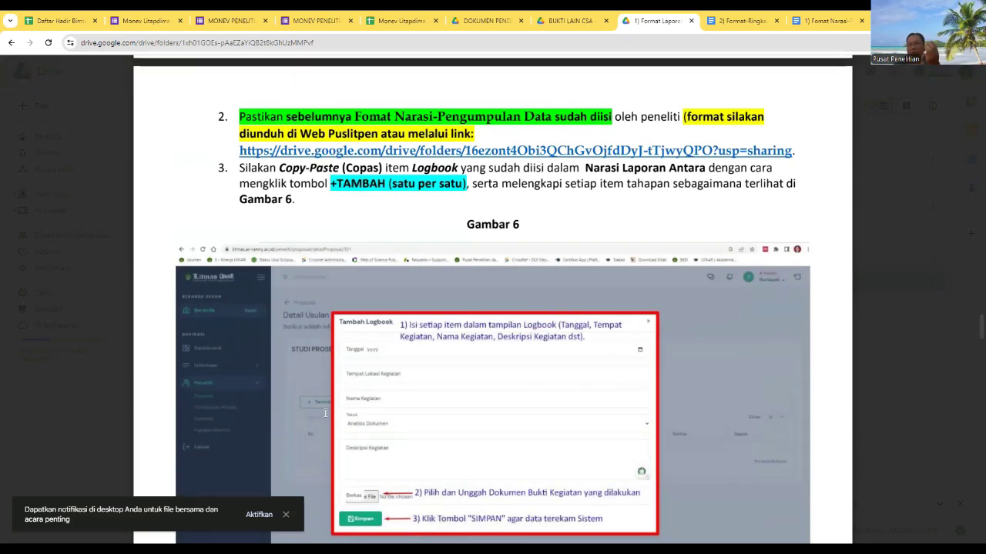
# - Revisit both template documents and the BUKTI LAIN CSA evidence PDF, and come back to Gambar 6 in the manual
pyautogui.click(727, 17)
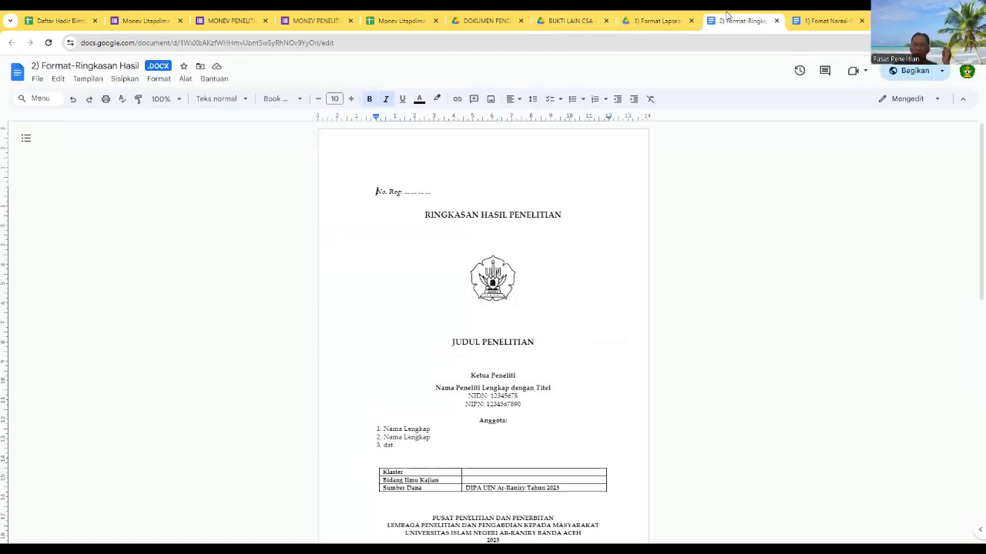
pyautogui.click(818, 21)
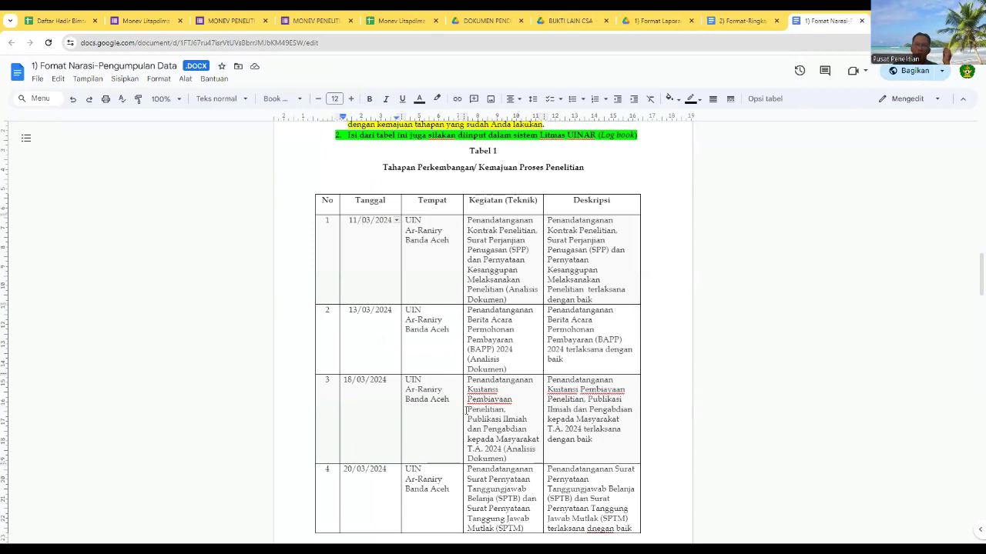
pyautogui.click(639, 21)
pyautogui.click(576, 23)
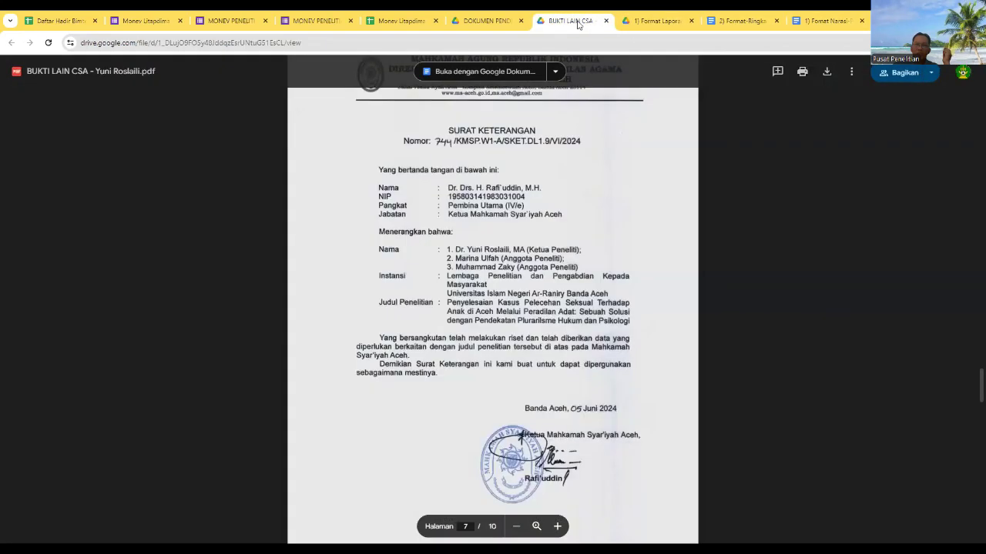
pyautogui.click(734, 21)
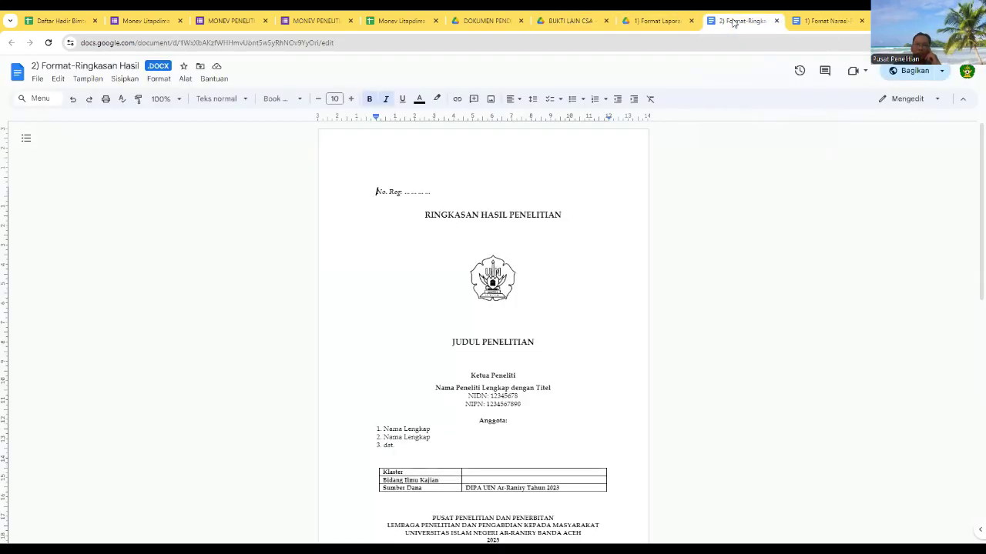
pyautogui.click(667, 23)
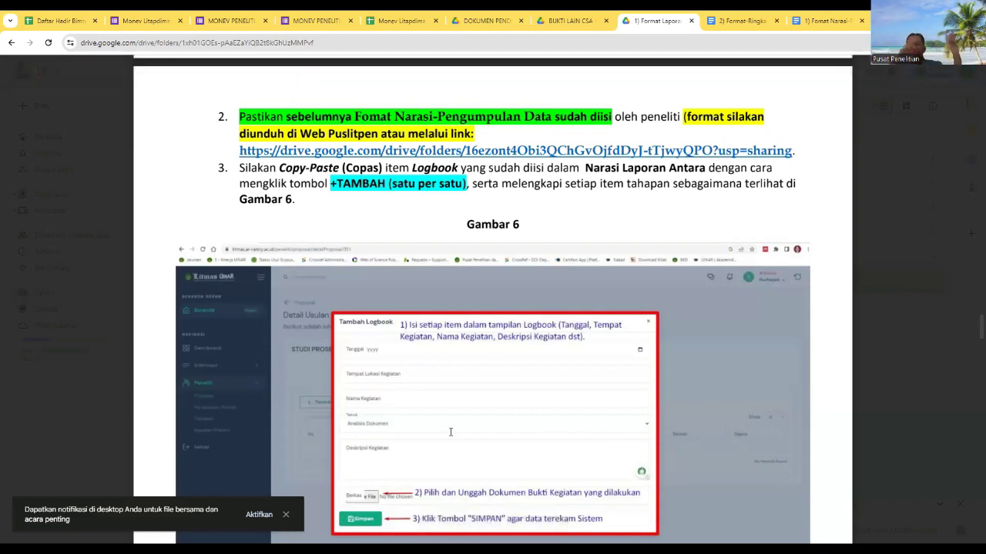
pyautogui.scroll(-2, 450, 432)
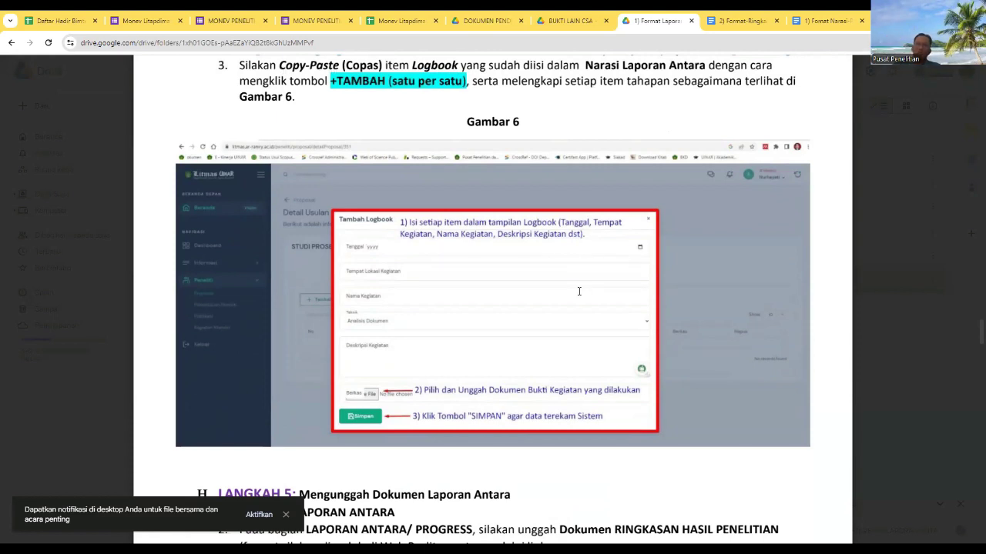
# - Return to the 1) Fomat Narasi-Pengumpulan Data template, highlight row 1 of Tabel 1, and point out the rows that follow
pyautogui.click(729, 23)
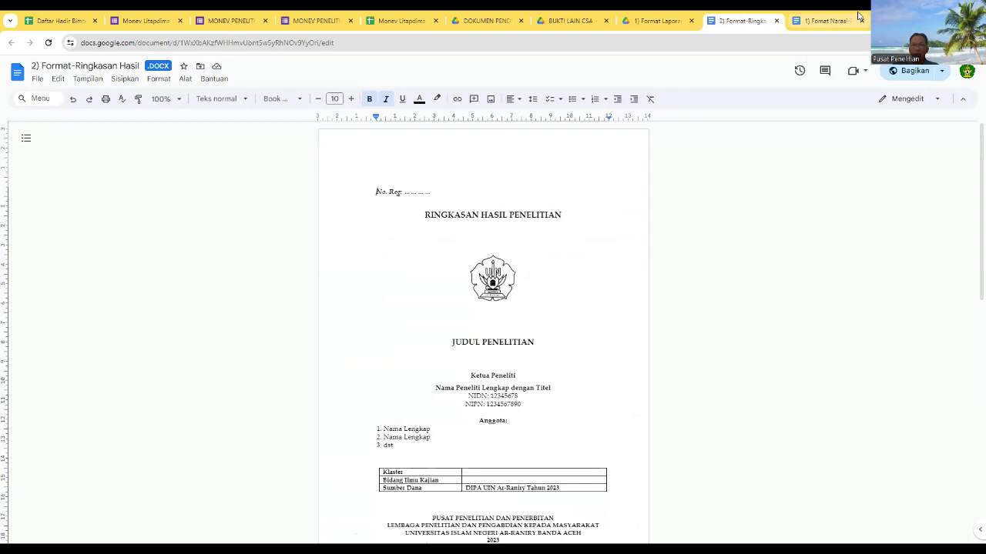
pyautogui.click(825, 21)
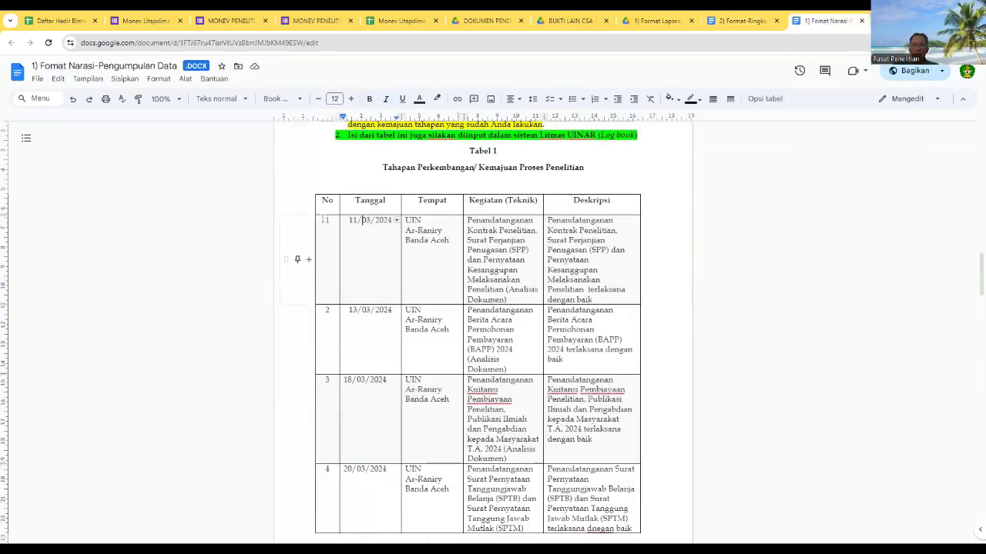
pyautogui.moveTo(327, 221); pyautogui.dragTo(579, 248)
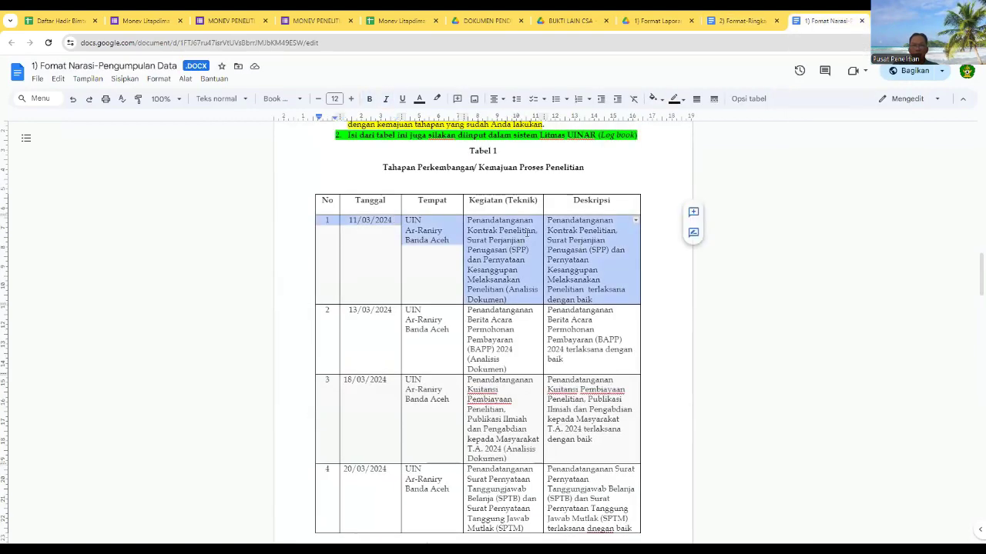
pyautogui.click(367, 309)
pyautogui.click(361, 379)
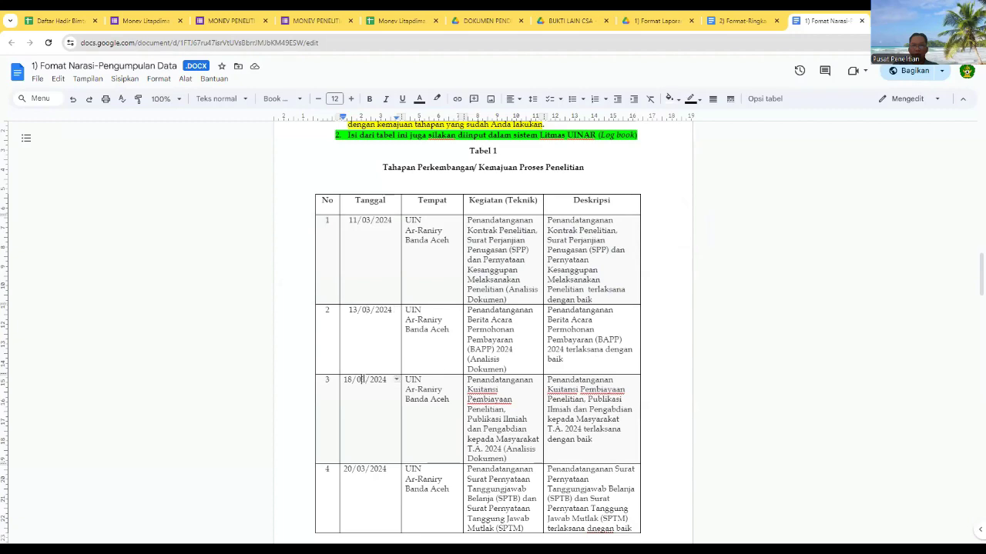
pyautogui.scroll(-10, 378, 324)
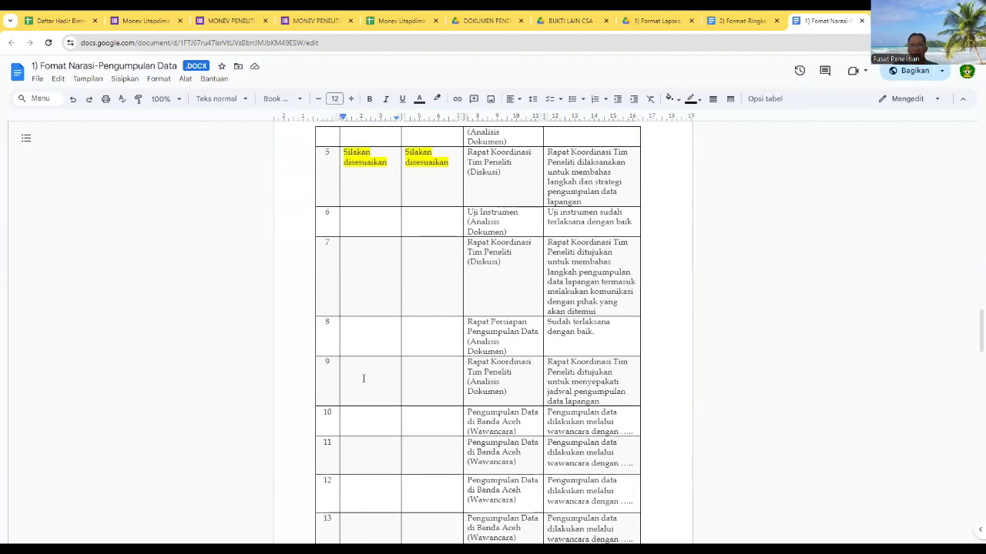
pyautogui.scroll(5, 377, 324)
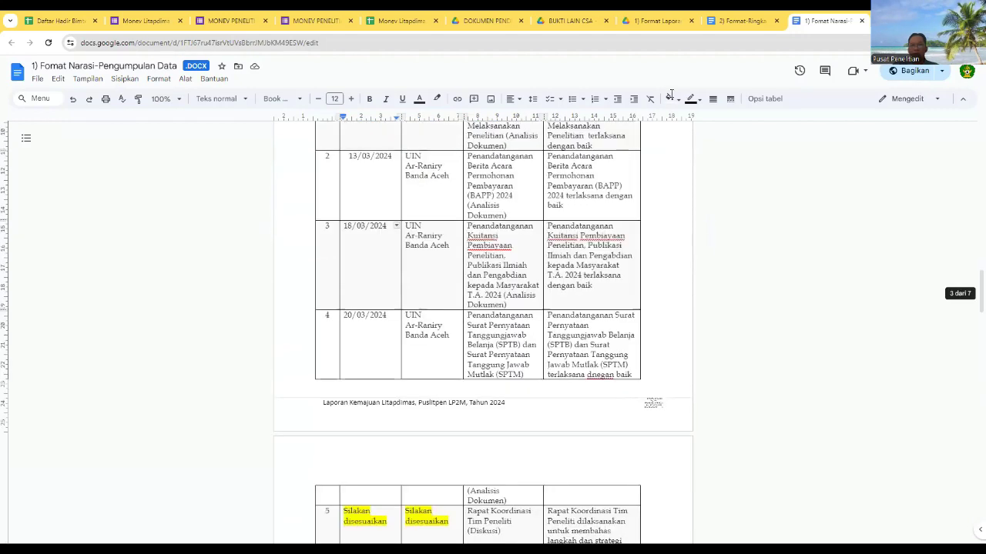
# - Return to the manual and show LANGKAH 5 on uploading the Laporan Antara documents
pyautogui.click(671, 23)
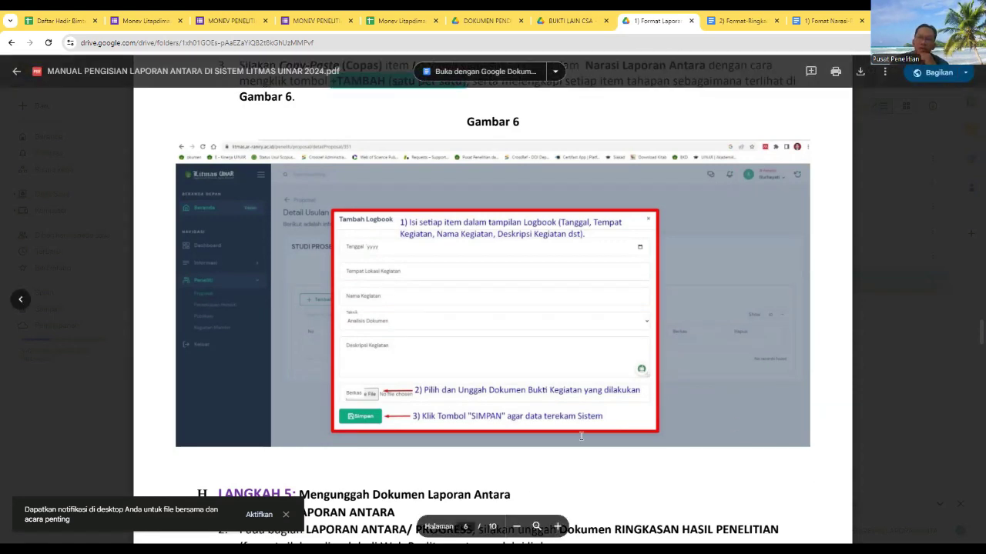
pyautogui.scroll(-5, 581, 437)
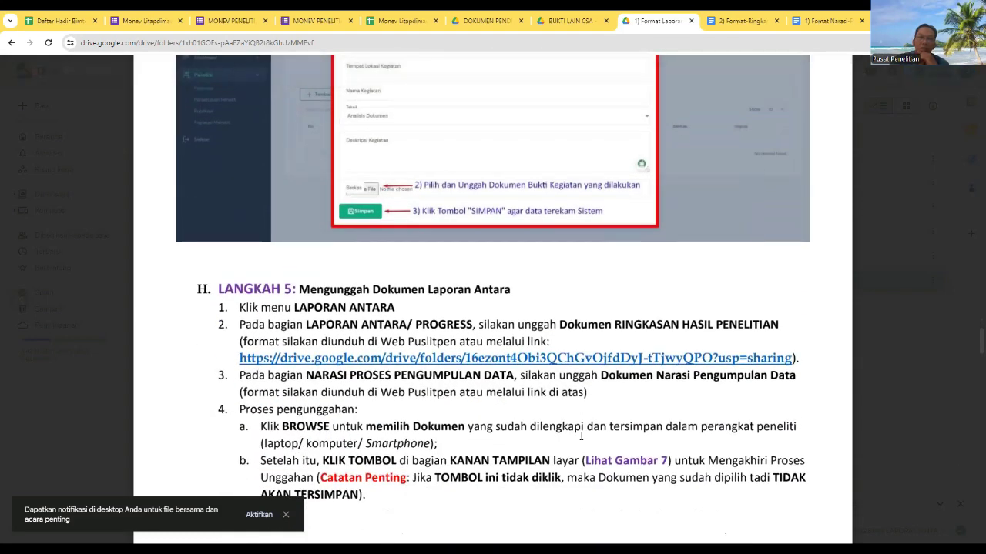
# - Go through the LANGKAH 5 upload instructions in the manual and show Gambar 7 on uploading the Laporan Antara and Narasi Proses Pengumpulan Data
pyautogui.scroll(-1, 581, 437)
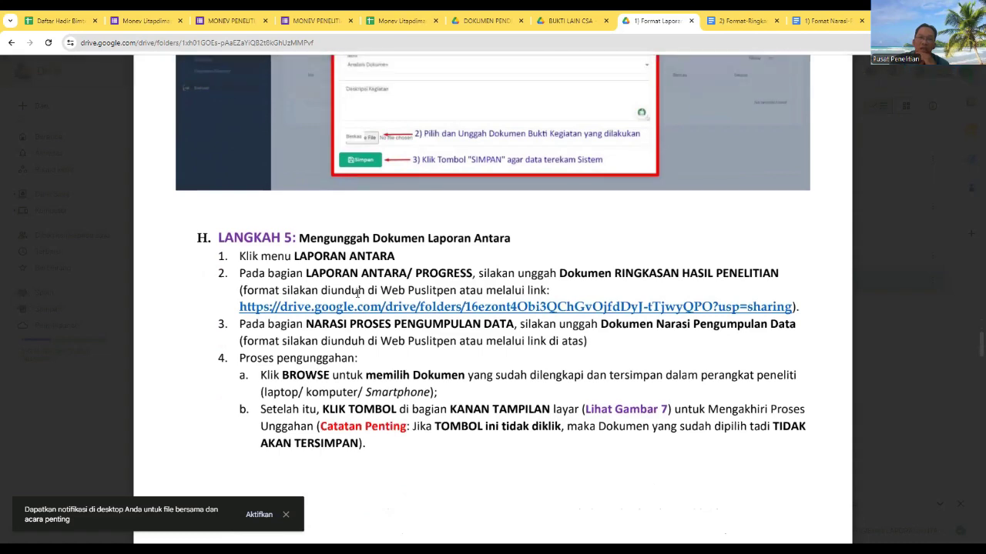
pyautogui.scroll(-11, 358, 293)
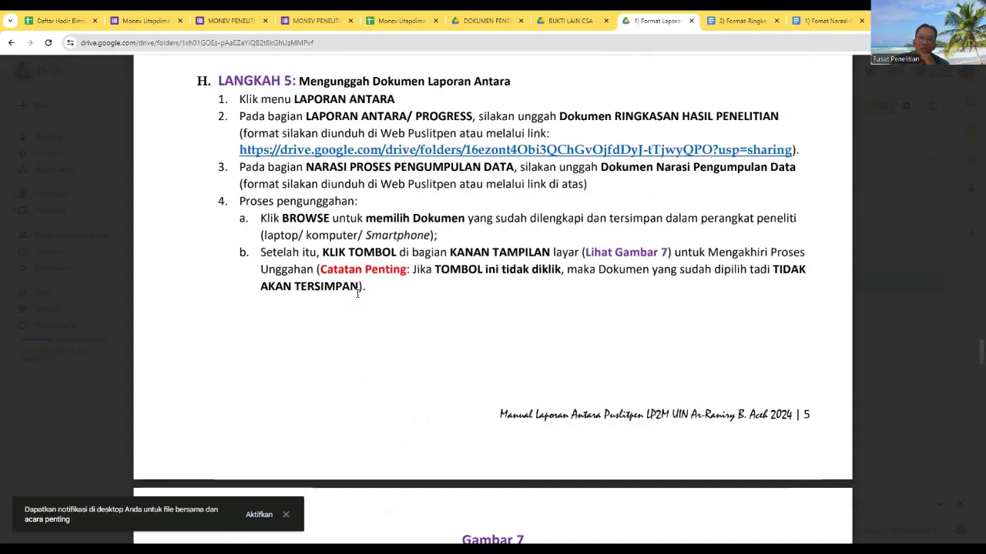
pyautogui.scroll(-3, 358, 293)
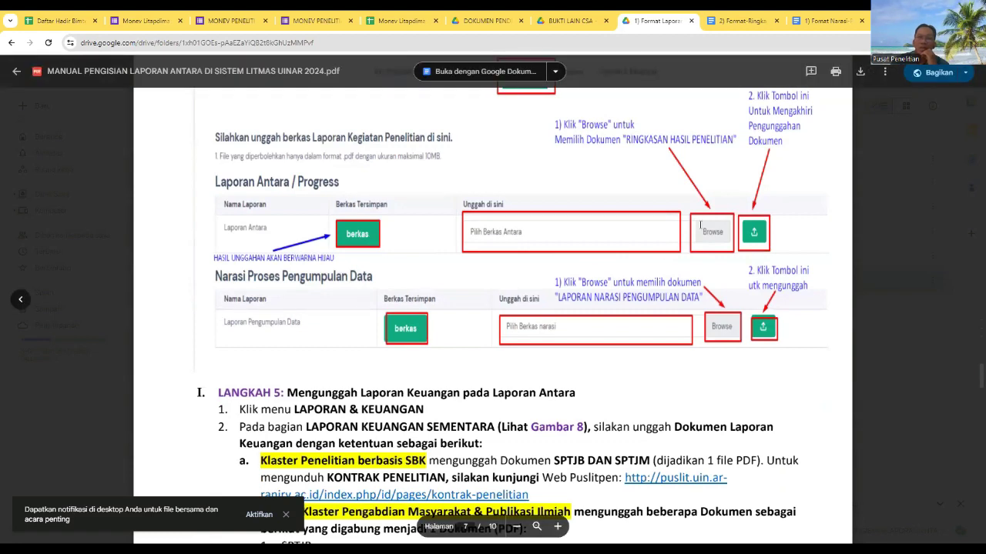
pyautogui.scroll(1, 700, 225)
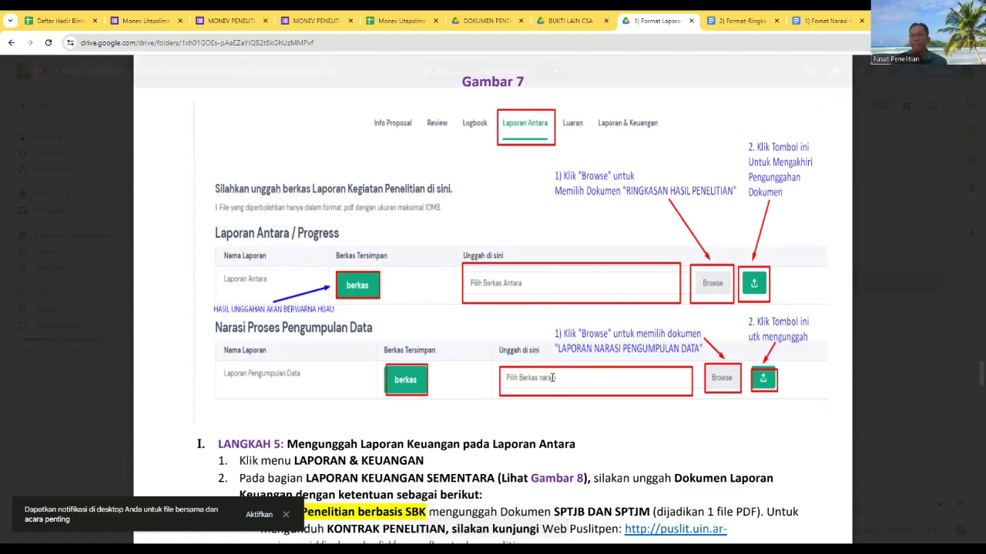
# - Show the manual's section I on uploading Laporan Keuangan, covering the required documents per cluster and the Teknis pengunggahan
pyautogui.scroll(-2, 549, 376)
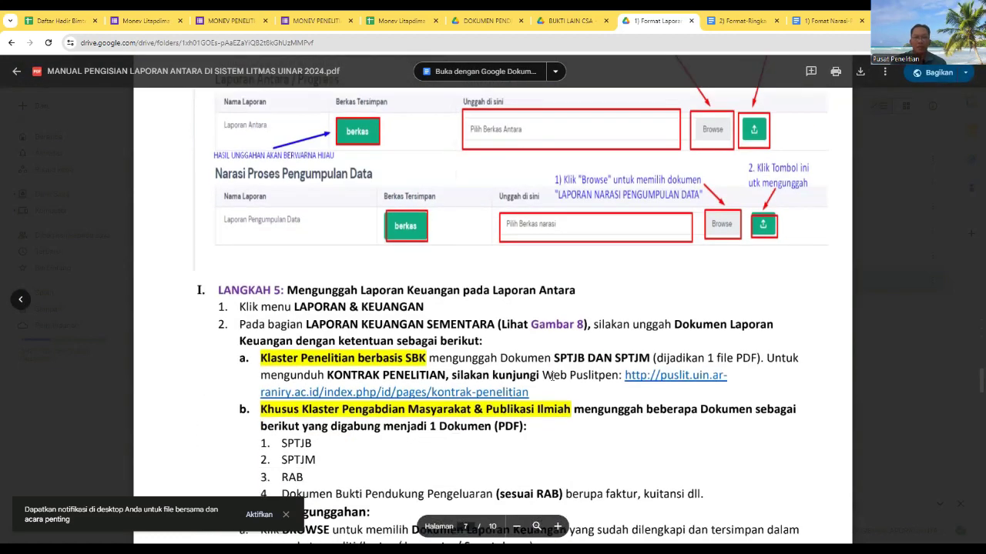
pyautogui.scroll(-1, 490, 435)
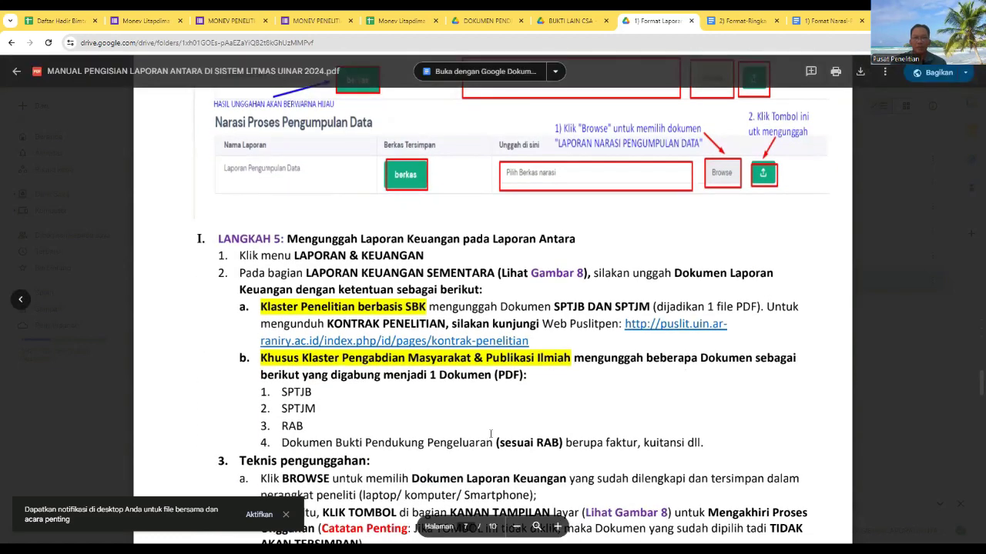
pyautogui.scroll(-1, 490, 435)
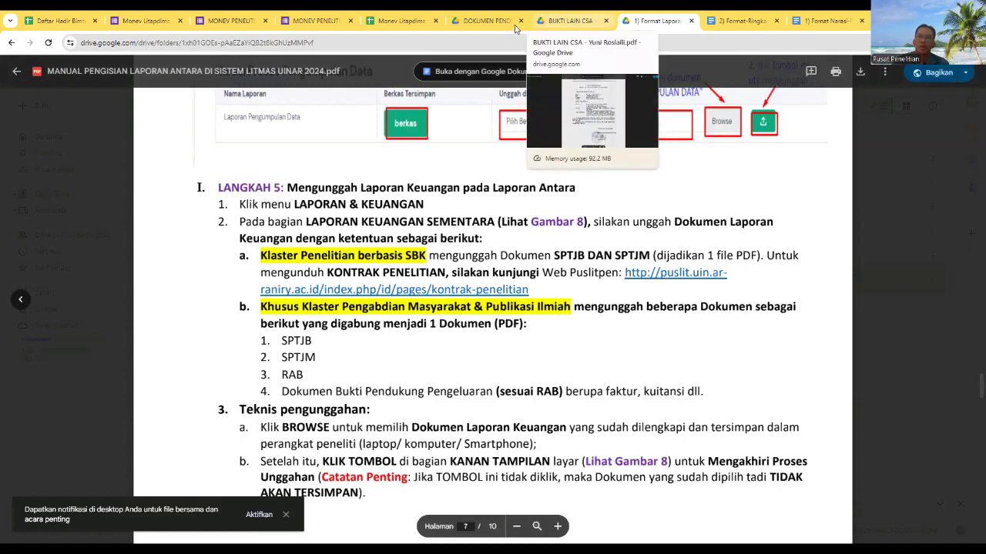
# - Close the BUKTI LAIN CSA and DOKUMEN PENDUKUNG tabs and exit the manual preview to its Drive folder
pyautogui.click(583, 17)
pyautogui.click(605, 21)
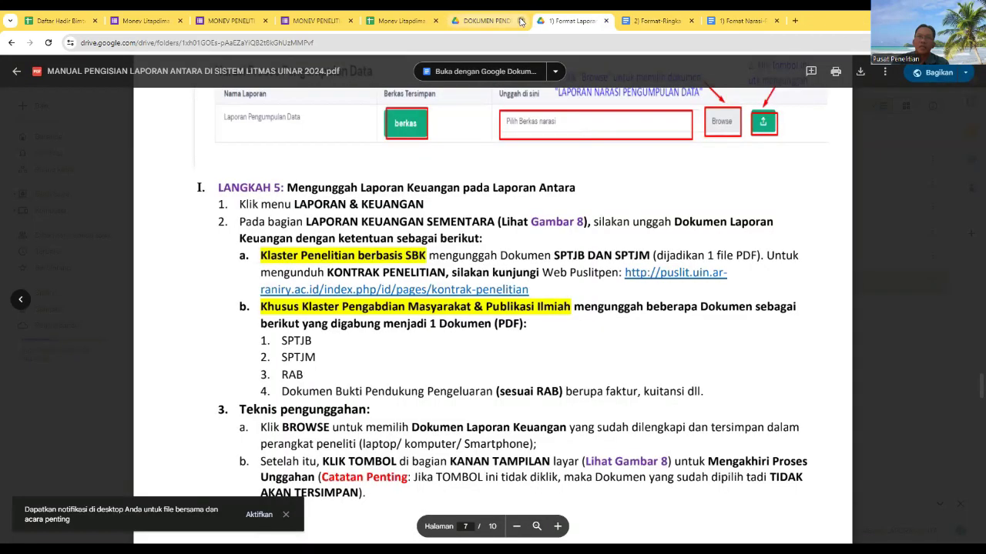
pyautogui.click(521, 21)
pyautogui.click(18, 73)
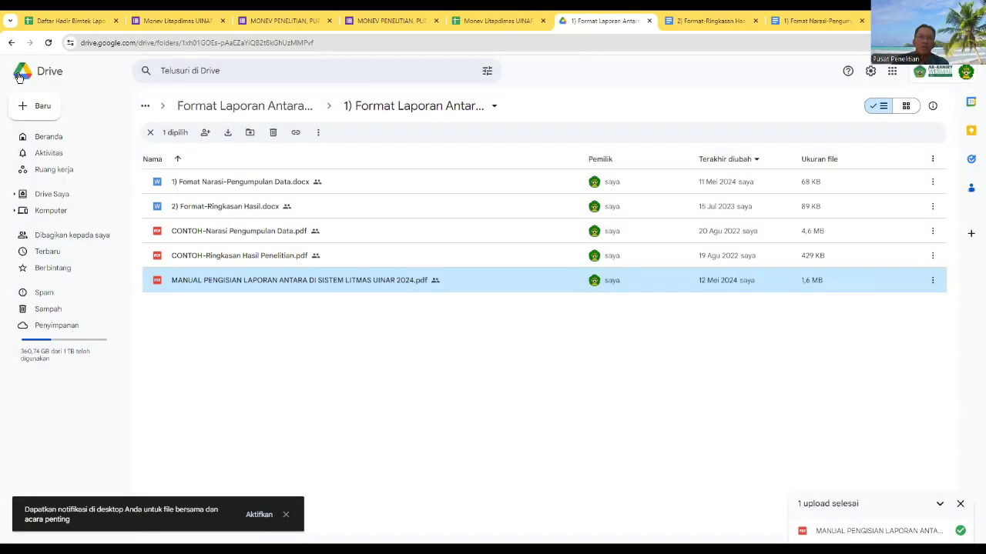
# - From the parent Format Laporan Antara folder, show the contents of 1) Format Laporan Antara Penelitian 2024, and open the 3) Contoh Laporan Keuangan folder
pyautogui.click(241, 110)
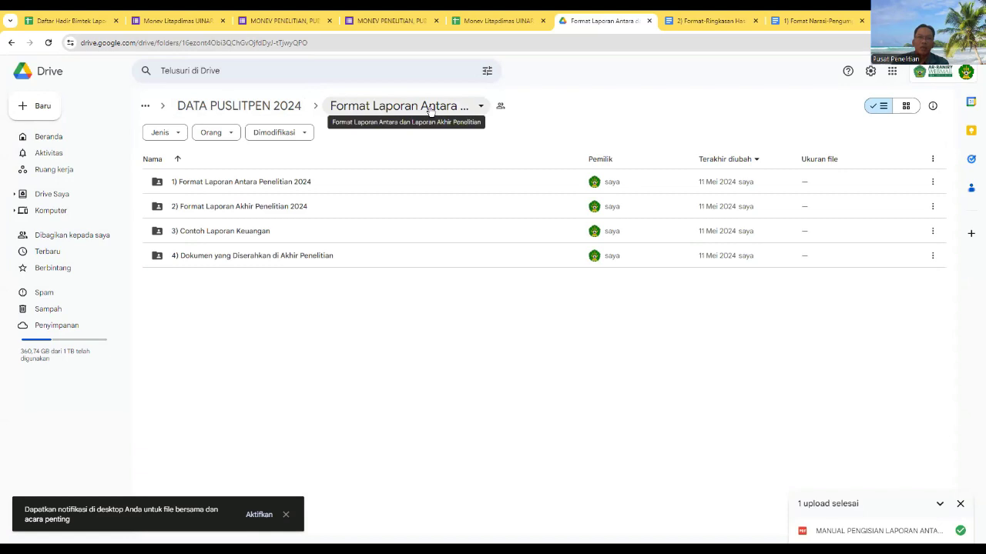
pyautogui.doubleClick(248, 188)
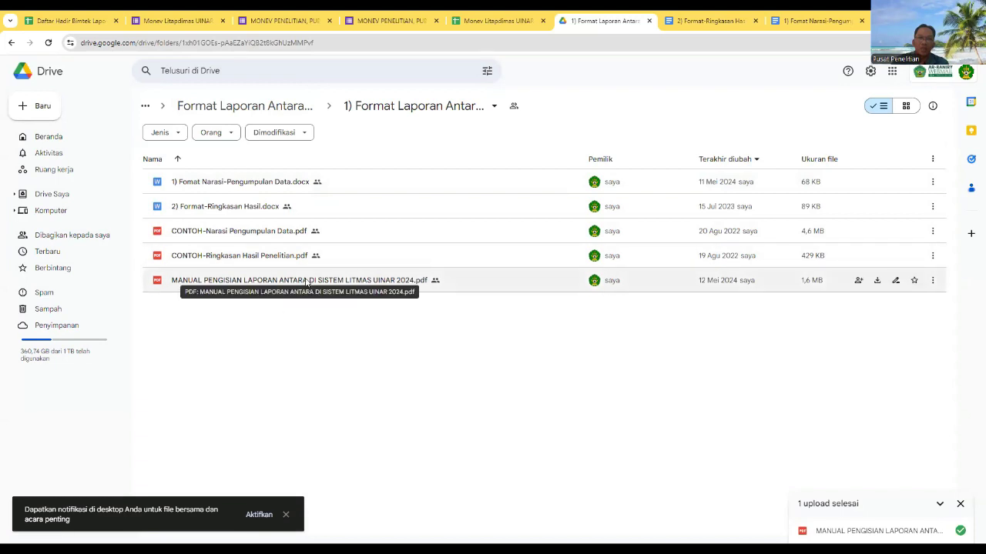
pyautogui.click(10, 44)
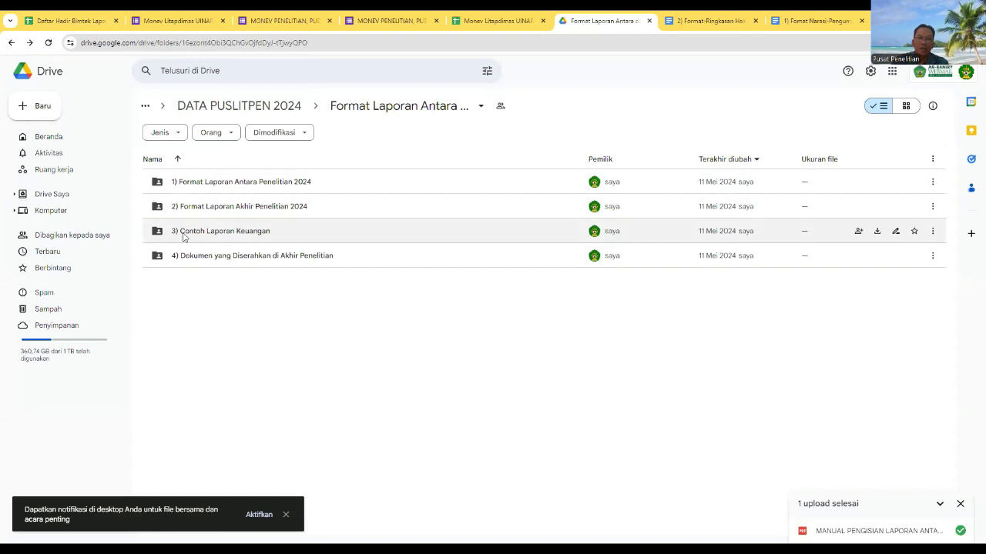
pyautogui.doubleClick(240, 236)
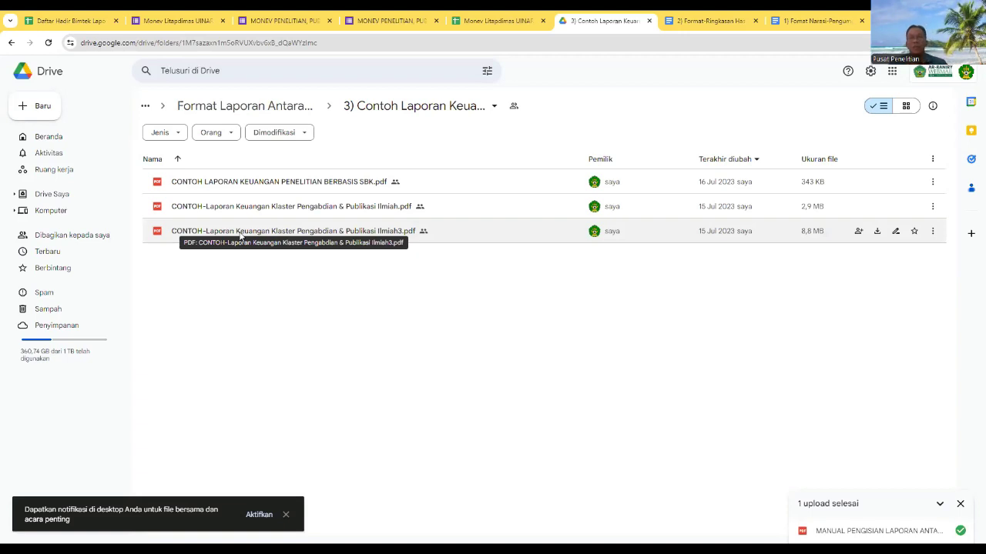
# - Open CONTOH LAPORAN KEUANGAN PENELITIAN BERBASIS SBK.pdf and review its Tanggung Jawab Belanja and Tanggungjawab Mutlak statements
pyautogui.doubleClick(247, 187)
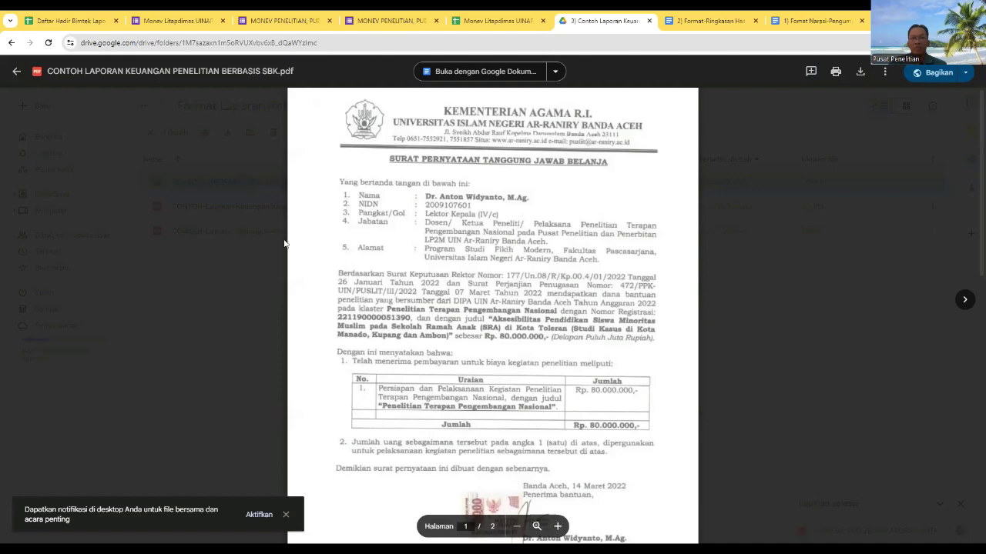
pyautogui.scroll(-6, 493, 222)
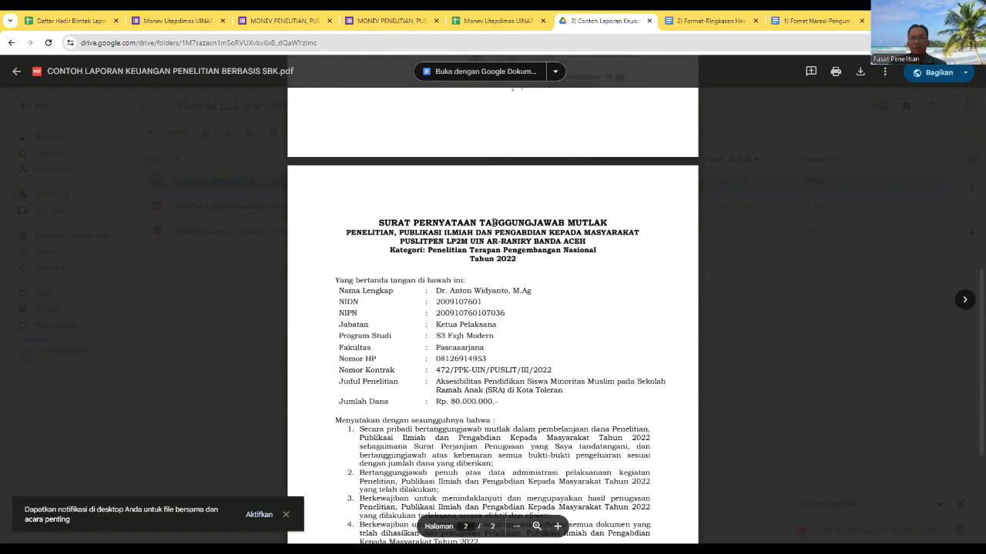
pyautogui.scroll(-2, 493, 222)
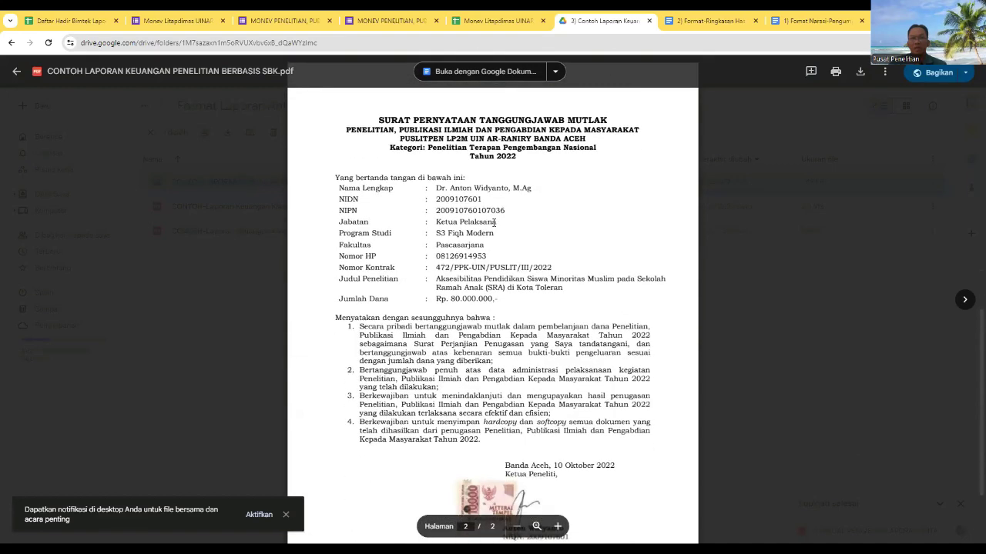
pyautogui.scroll(-2, 493, 223)
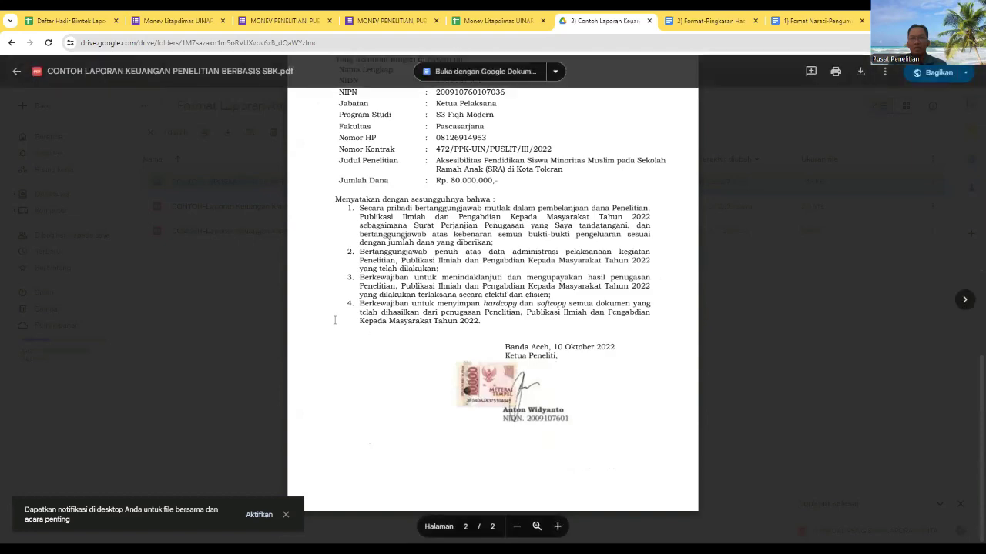
pyautogui.scroll(5, 263, 324)
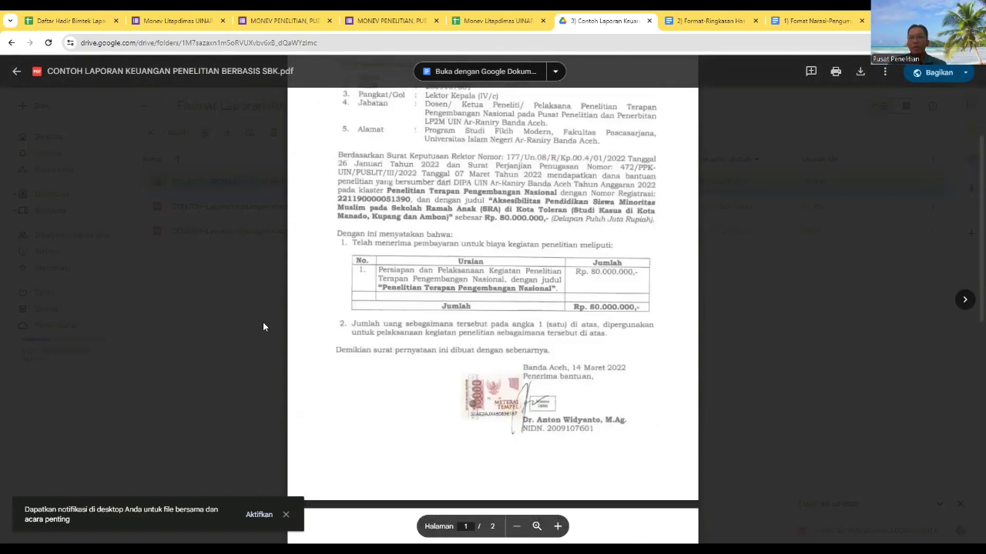
pyautogui.scroll(2, 262, 327)
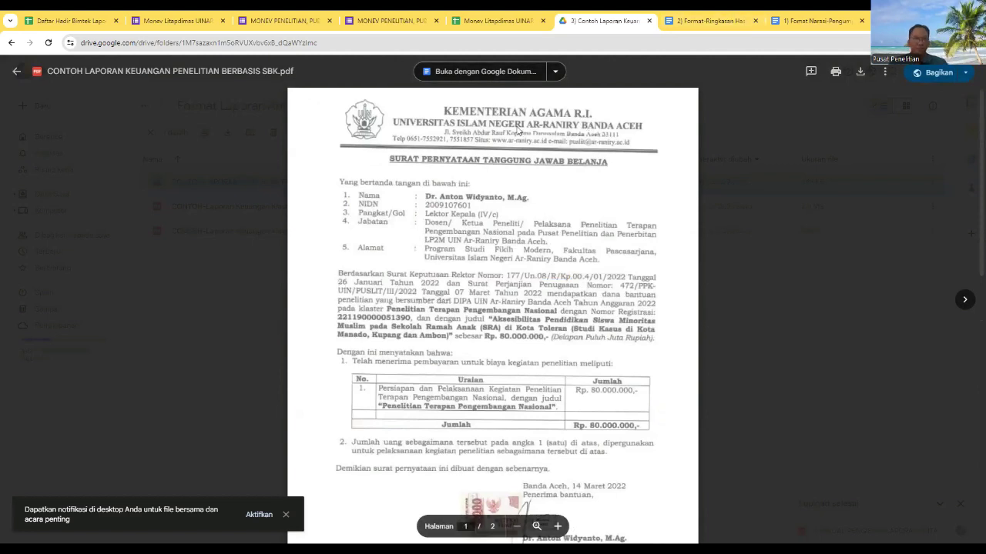
# - Open the Pusat Penelitian dan Penerbitan website in a new tab and follow its Kontrak Penelitian page to the 2024 contracts
pyautogui.hotkey('ctrl', 't')
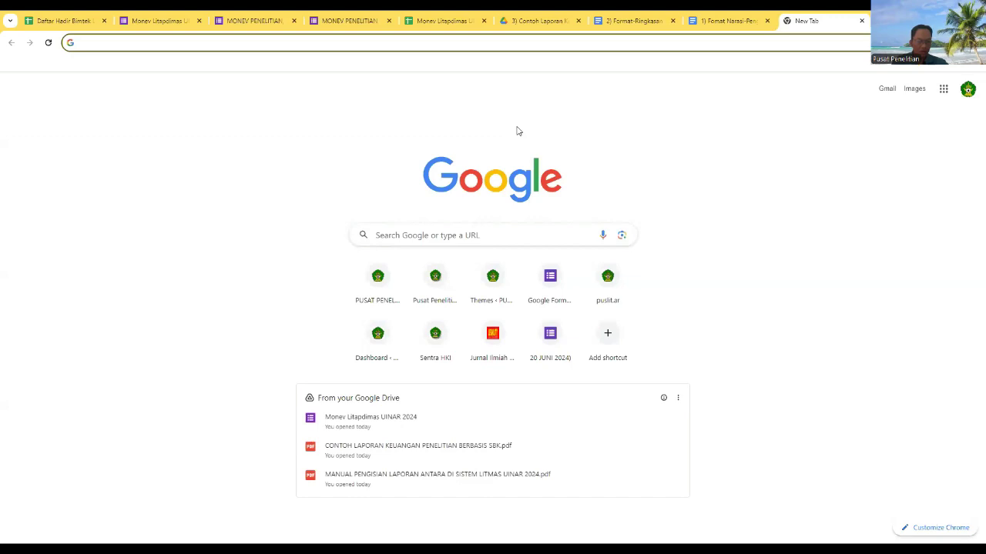
pyautogui.write('pus')
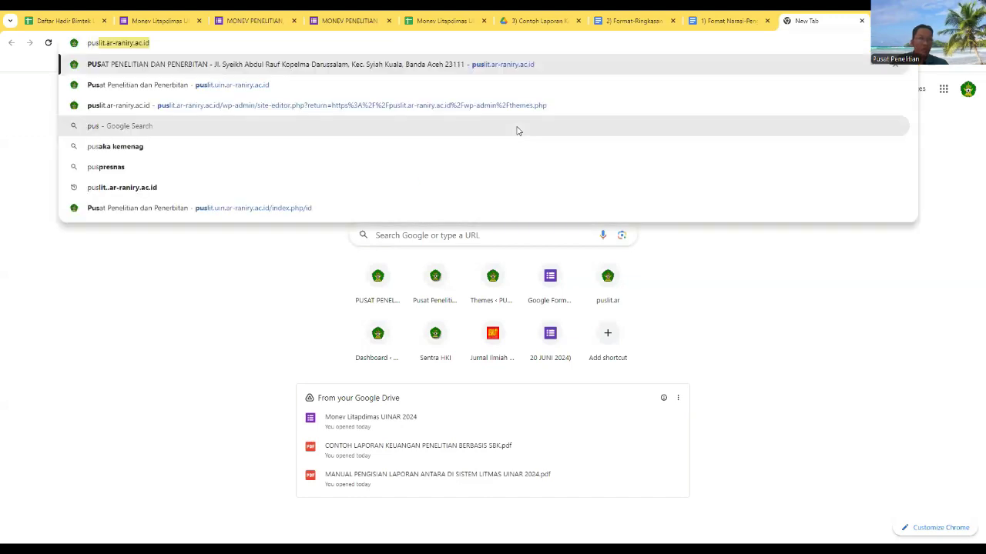
pyautogui.click(111, 87)
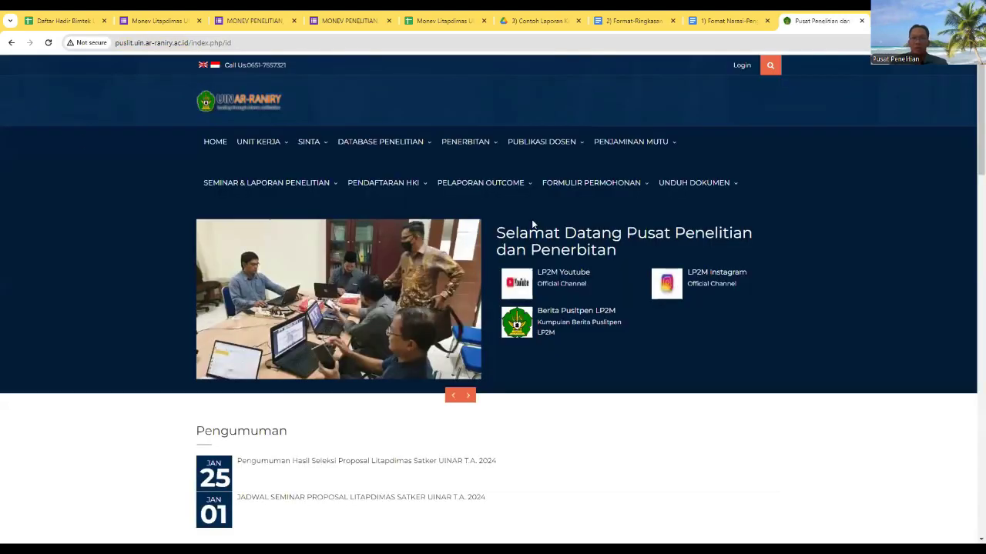
pyautogui.moveTo(722, 178)
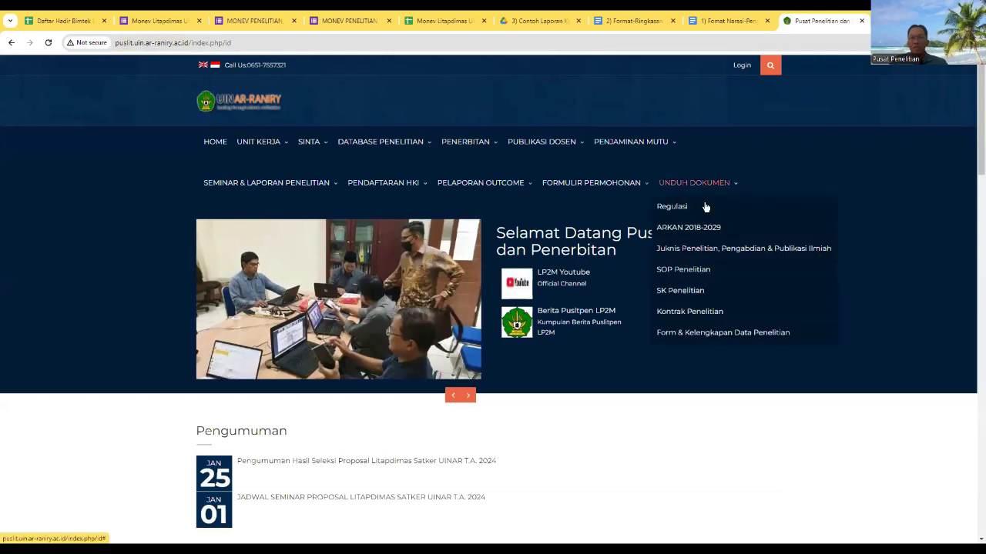
pyautogui.click(703, 313)
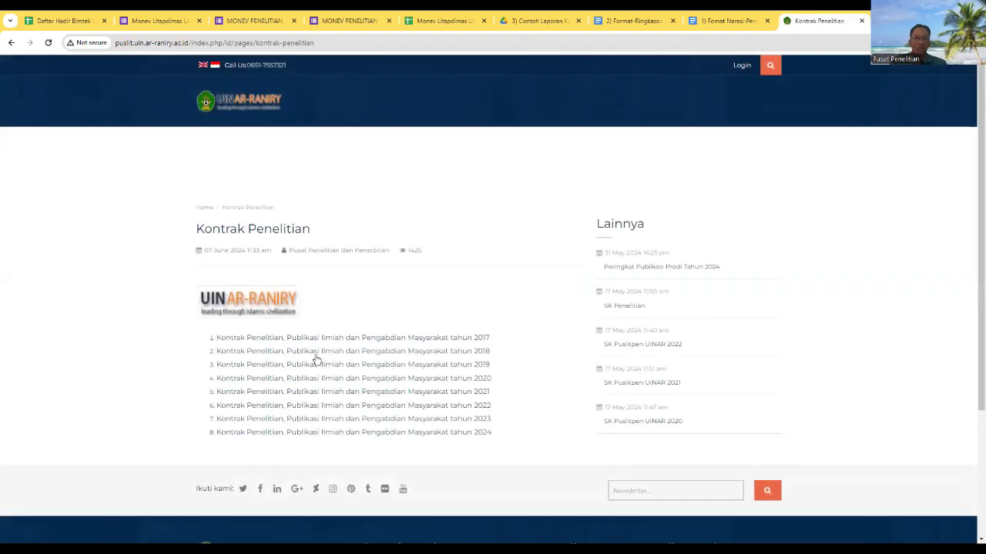
pyautogui.scroll(-1, 241, 385)
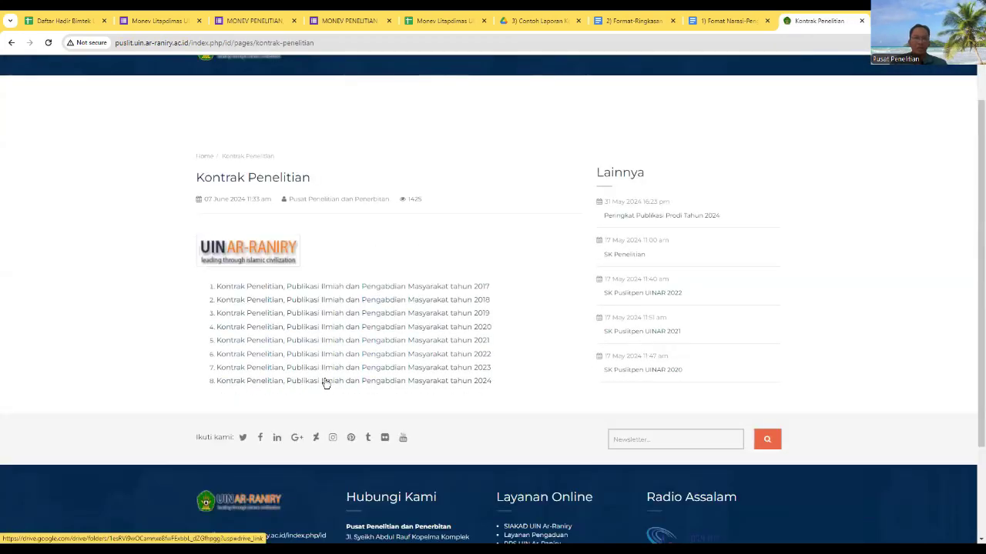
pyautogui.click(455, 387)
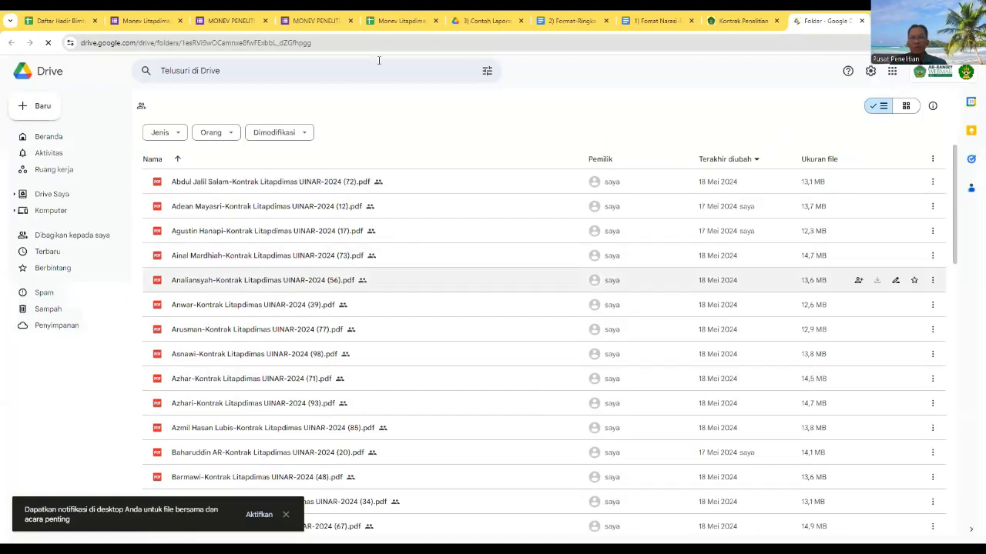
# - Open the first contract PDF in the Kontrak Penelitian 2024 folder and review it from the opening page through Pasal 2
pyautogui.click(263, 183)
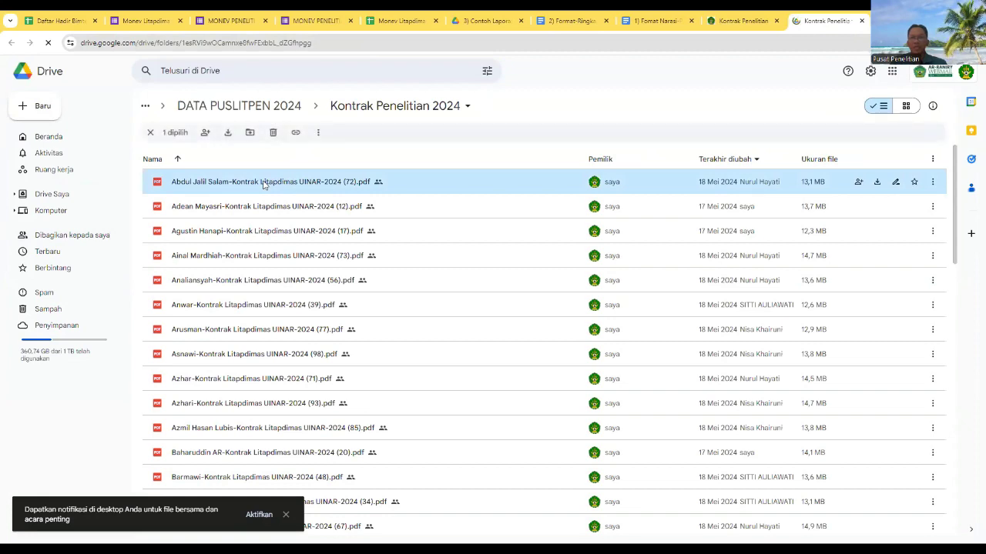
pyautogui.doubleClick(263, 183)
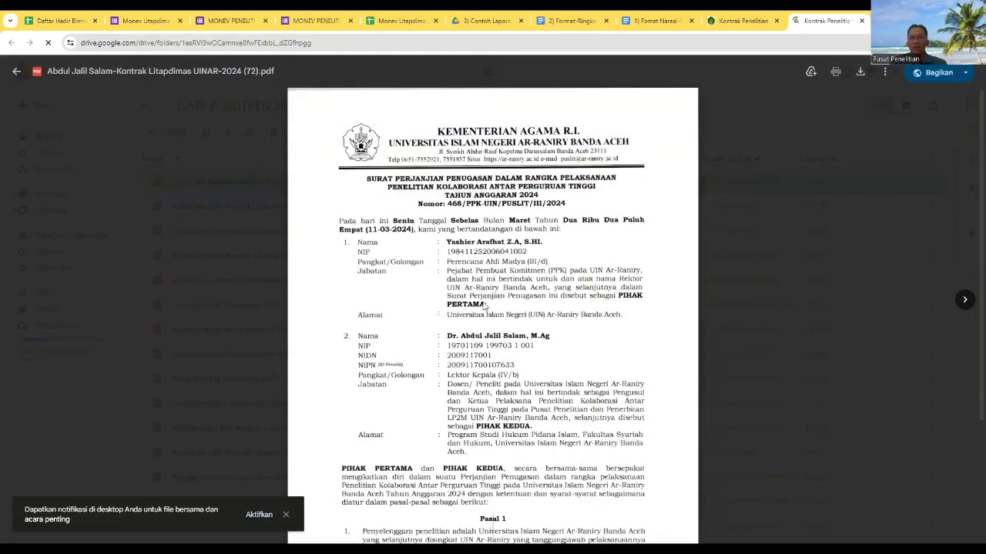
pyautogui.scroll(-2, 483, 307)
pyautogui.scroll(-1, 484, 307)
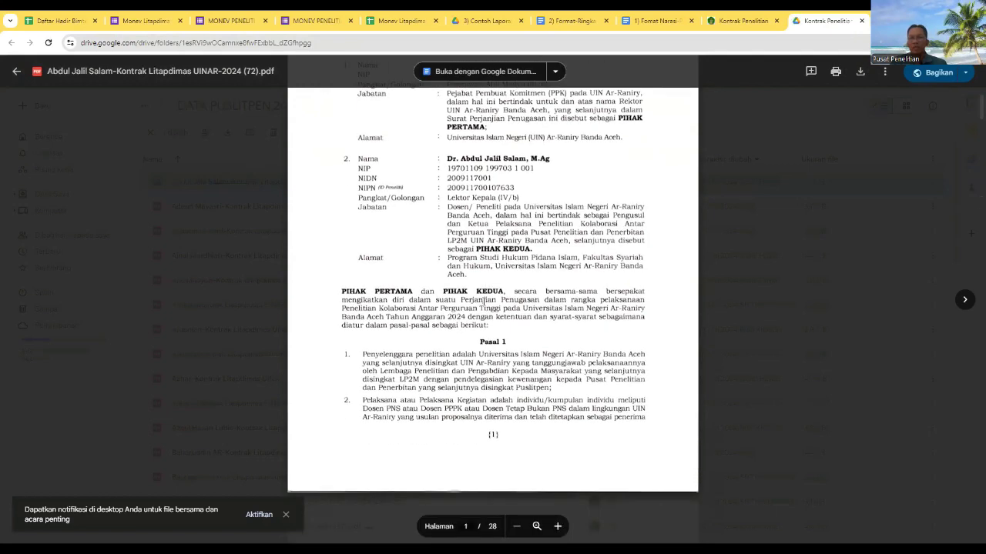
pyautogui.scroll(-3, 483, 302)
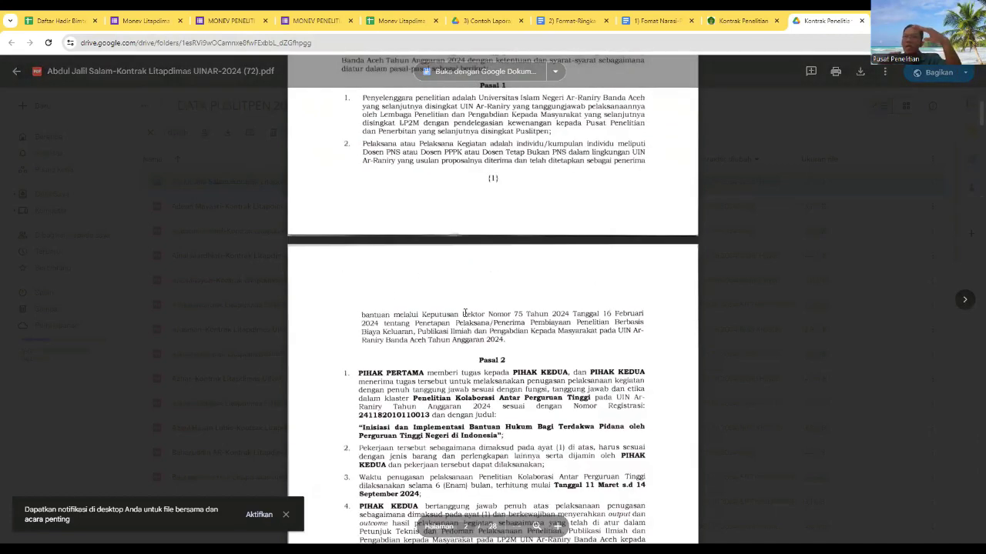
pyautogui.scroll(5, 464, 313)
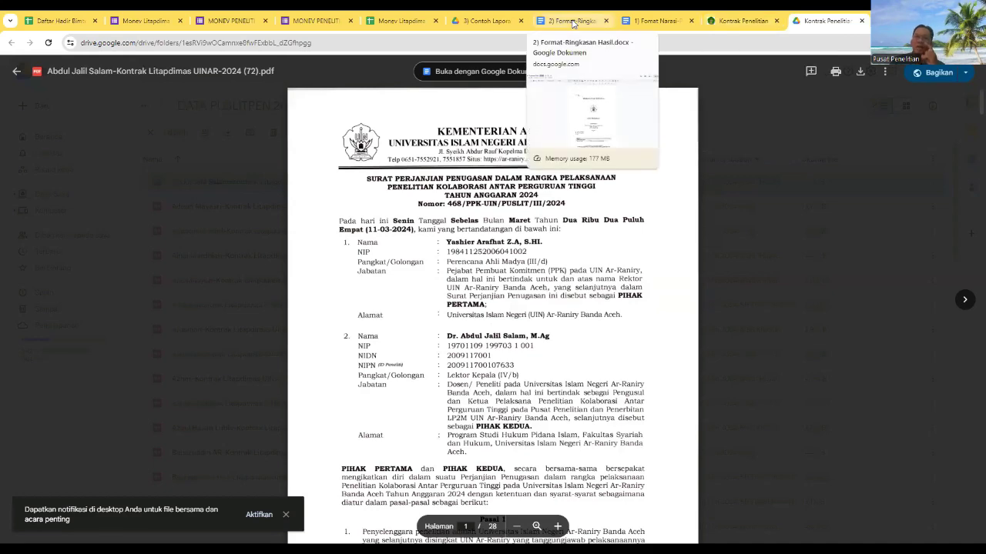
# - Revisit both statements in the SBK financial report example, and switch to the Monev Litapdimas UINAR 2024 (Jawaban) spreadsheet
pyautogui.click(491, 20)
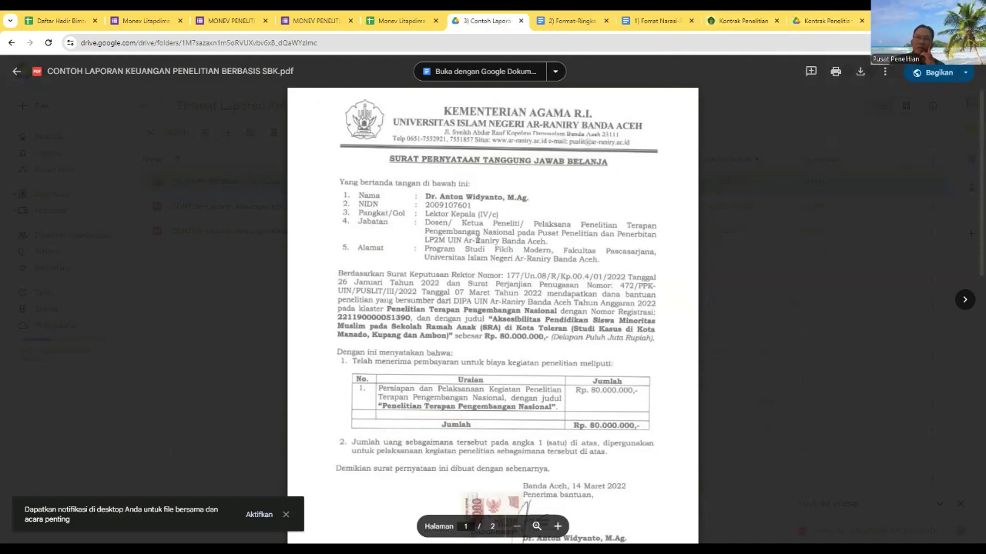
pyautogui.scroll(-1, 477, 238)
pyautogui.scroll(-10, 477, 239)
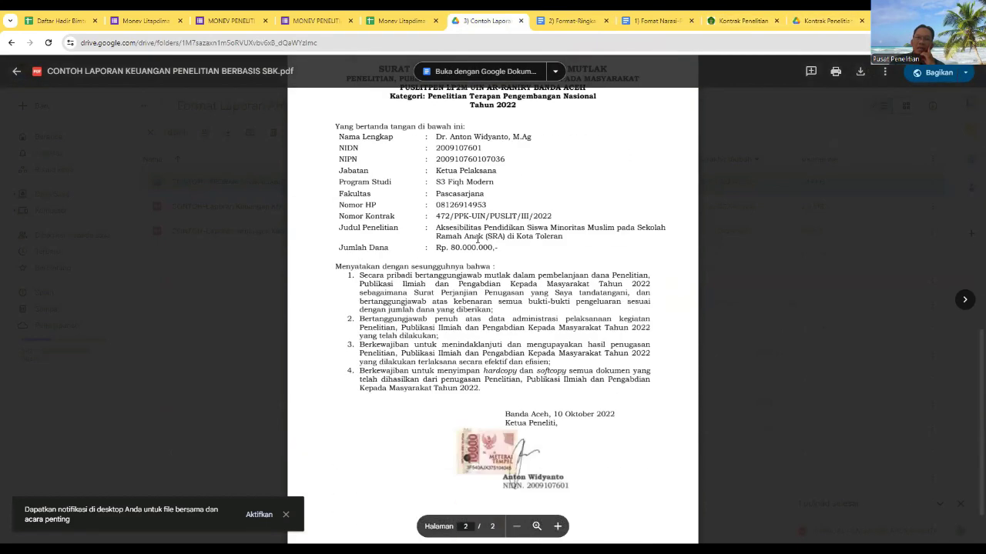
pyautogui.scroll(4, 477, 238)
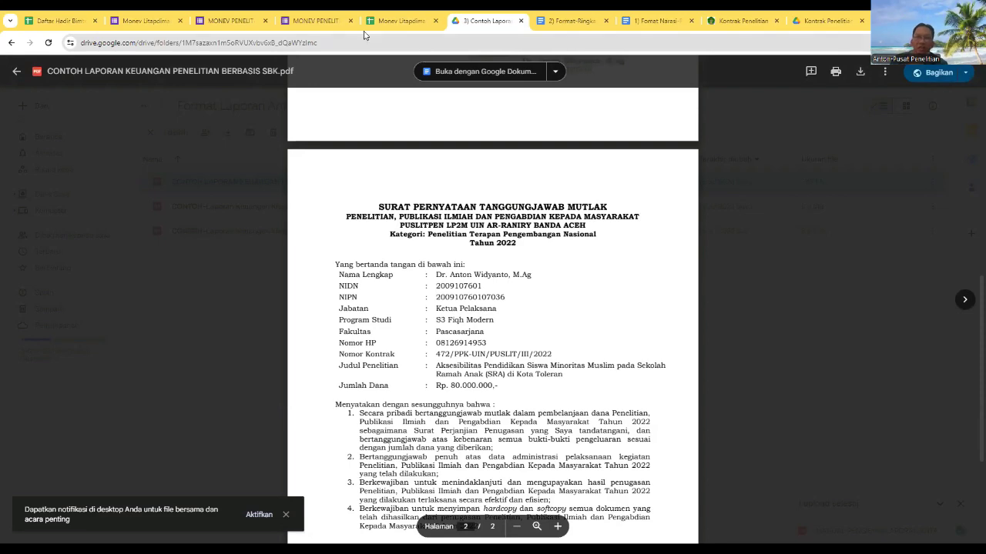
pyautogui.click(389, 23)
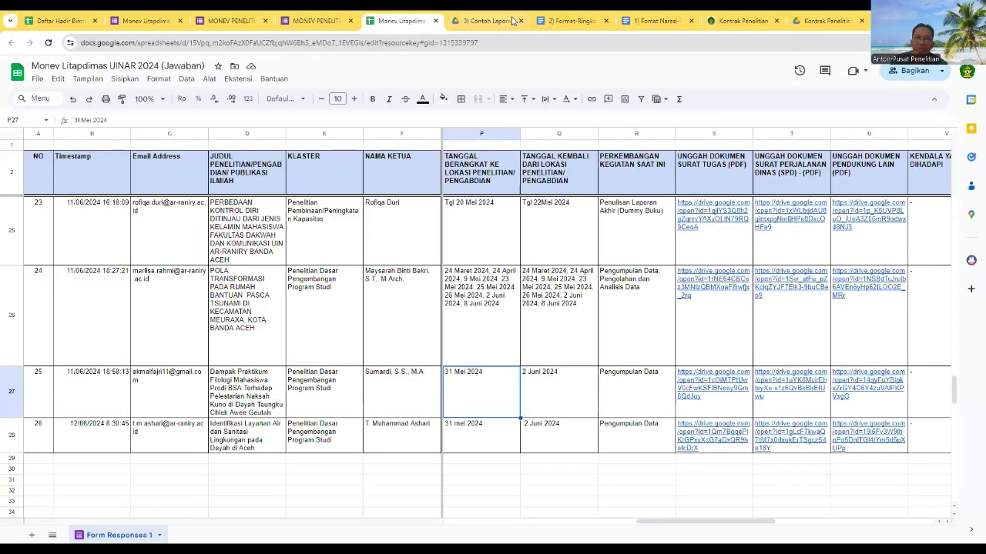
# - Close the 1) Fomat Narasi-Pengumpulan Data document and the summary format document that are open in the browser
pyautogui.click(656, 24)
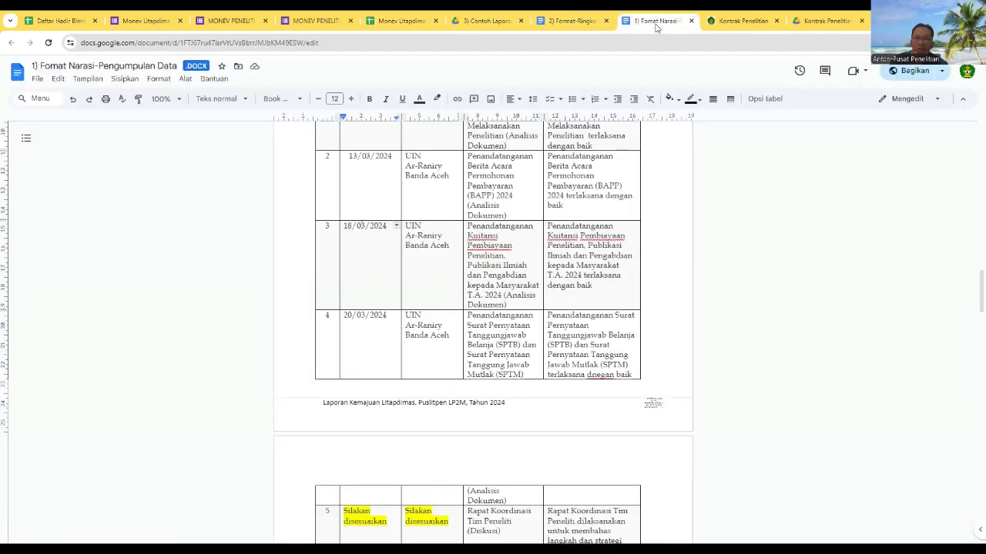
pyautogui.click(691, 21)
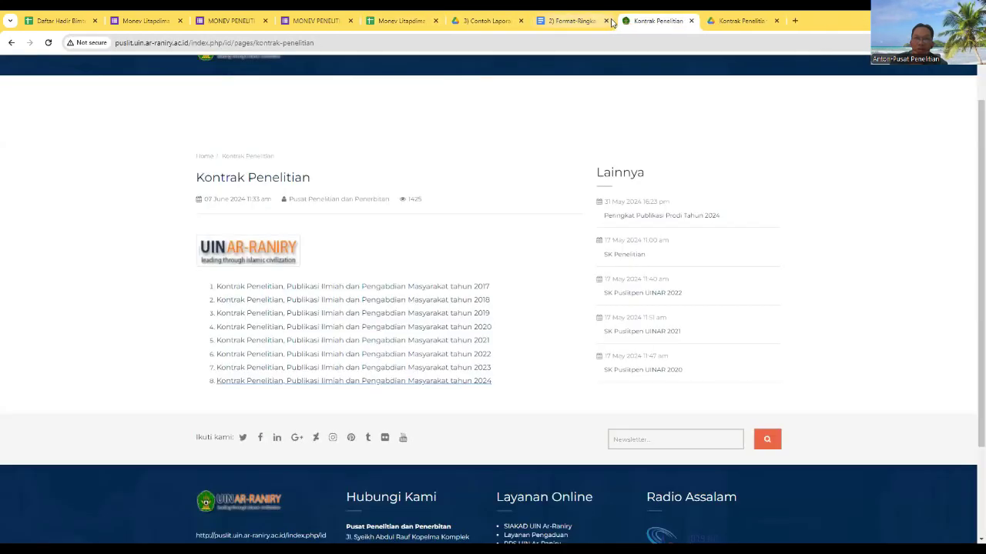
pyautogui.click(606, 20)
pyautogui.click(659, 25)
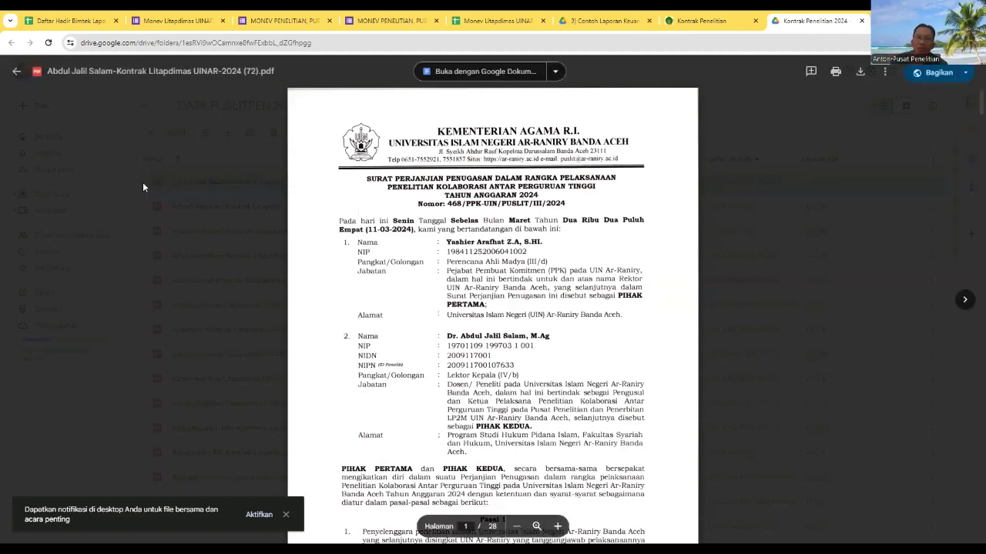
# - Leave the contract PDF preview and look through the Kontrak Penelitian 2024 folder's list of contracts down to its end
pyautogui.click(19, 75)
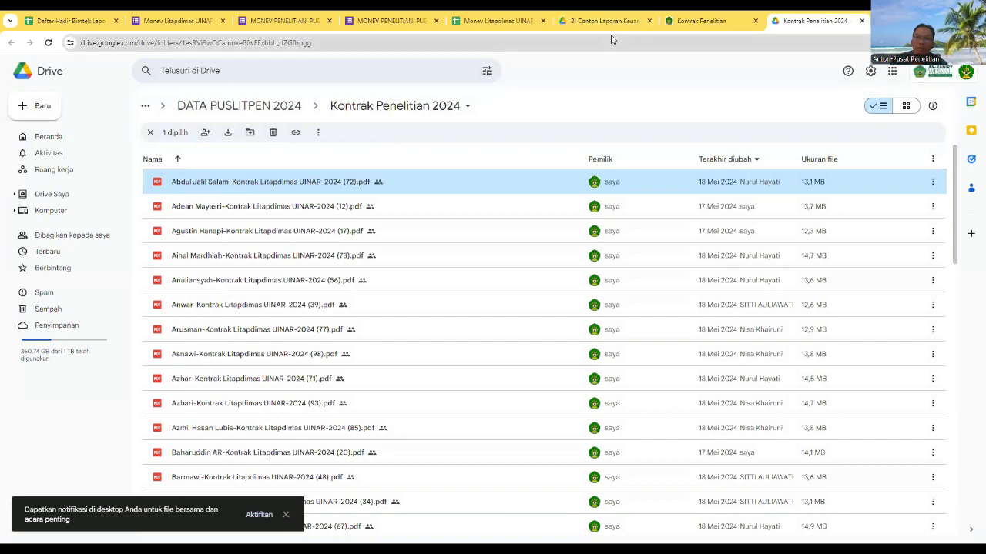
pyautogui.click(697, 23)
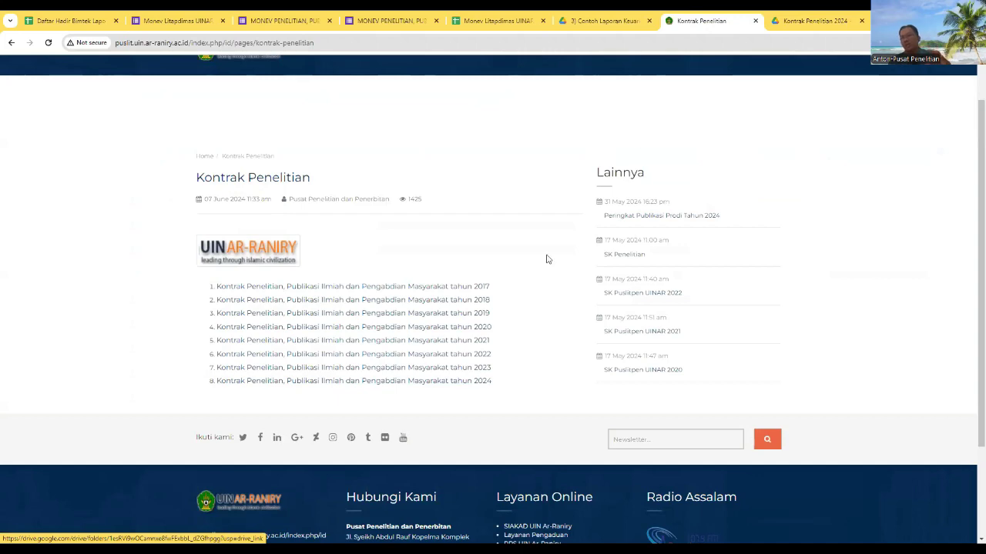
pyautogui.click(805, 15)
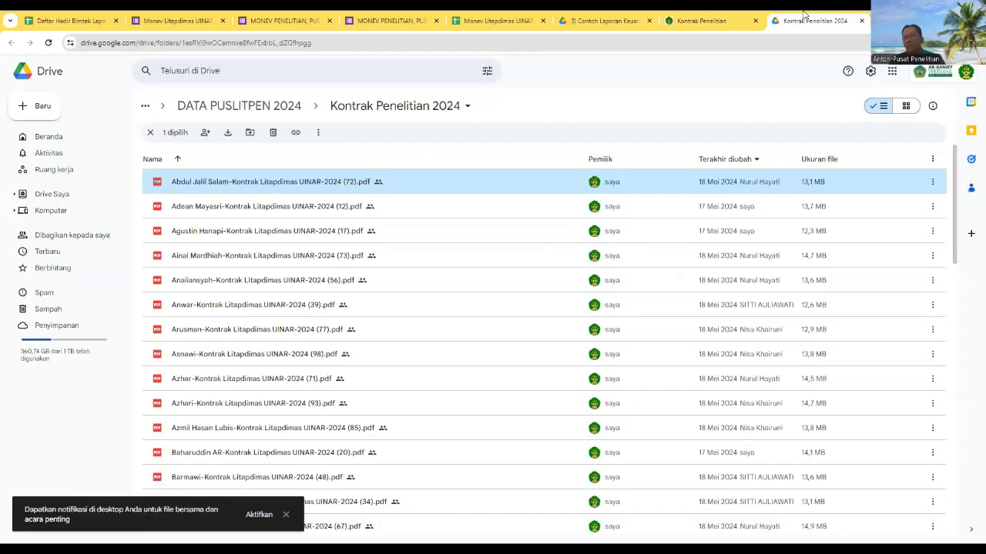
pyautogui.scroll(-15, 312, 271)
pyautogui.scroll(-6, 312, 271)
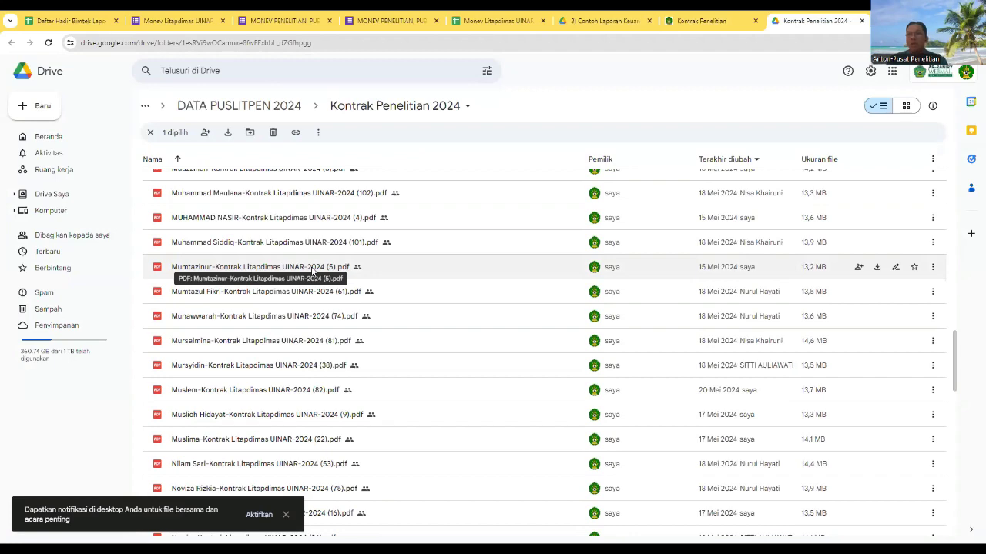
pyautogui.scroll(-10, 312, 271)
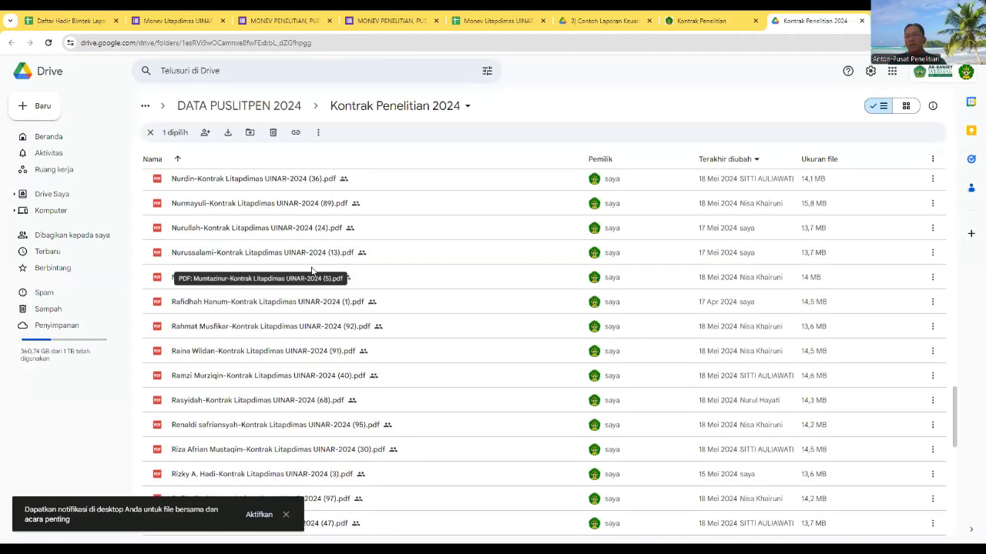
pyautogui.scroll(-2, 312, 269)
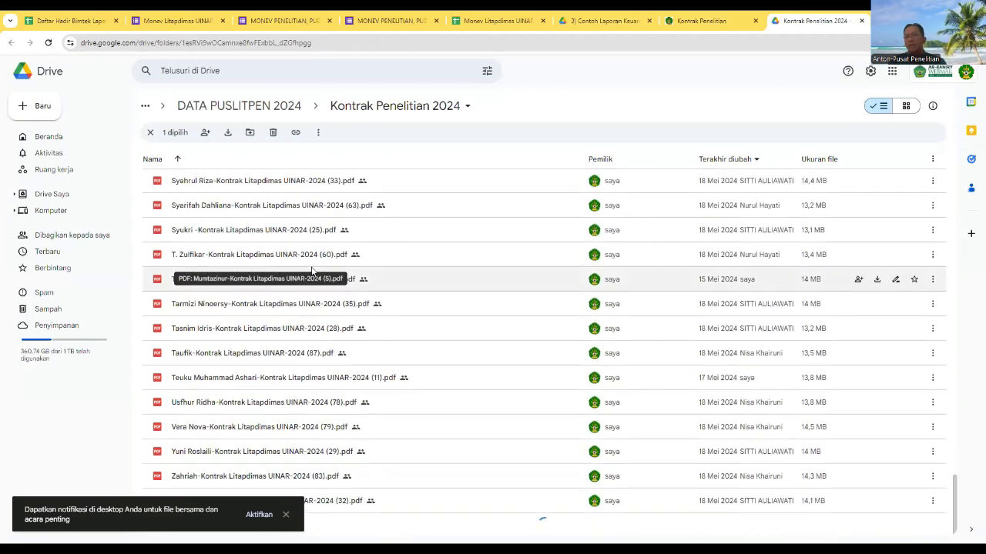
pyautogui.scroll(20, 312, 271)
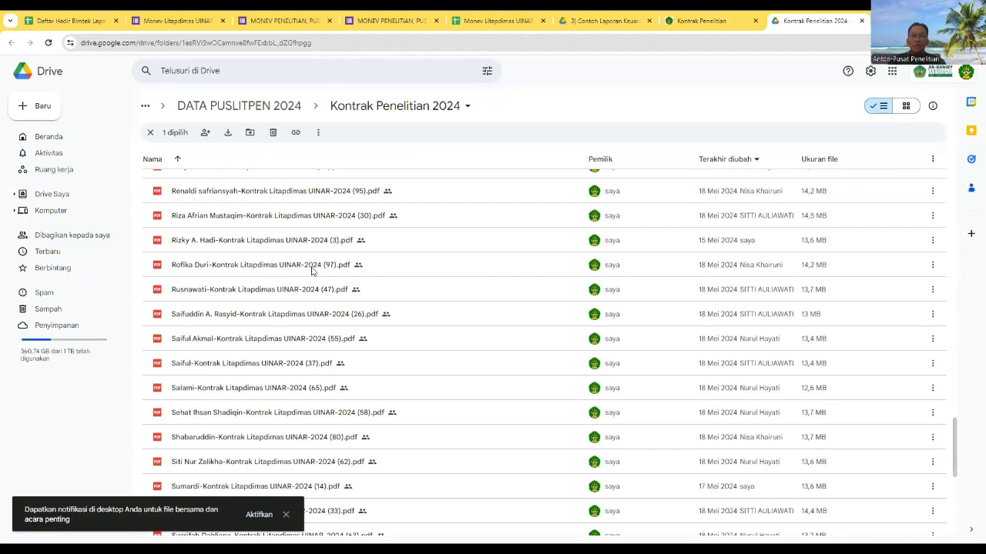
pyautogui.scroll(12, 312, 271)
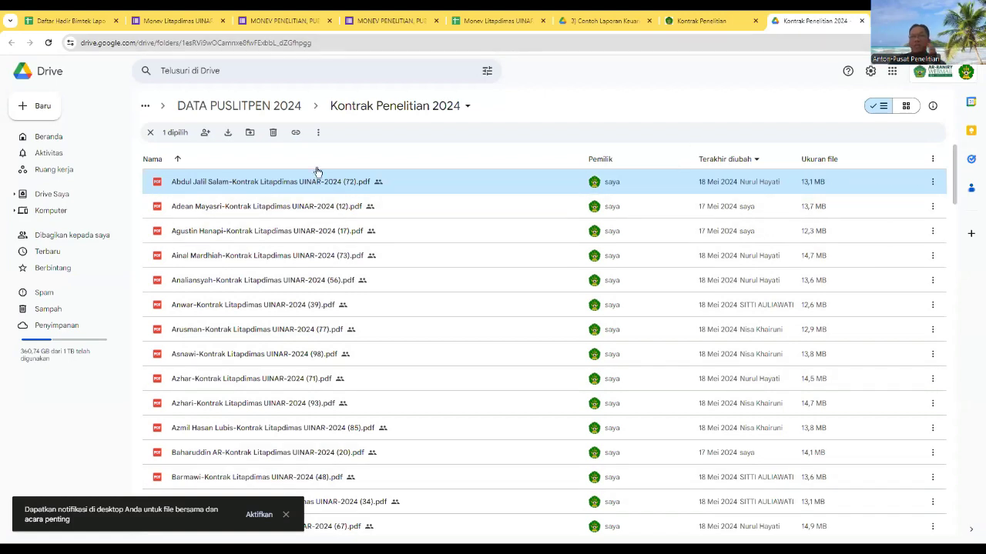
# - Close the Kontrak Penelitian web page and the Kontrak Penelitian 2024 folder, returning to the SBK financial report example
pyautogui.click(722, 20)
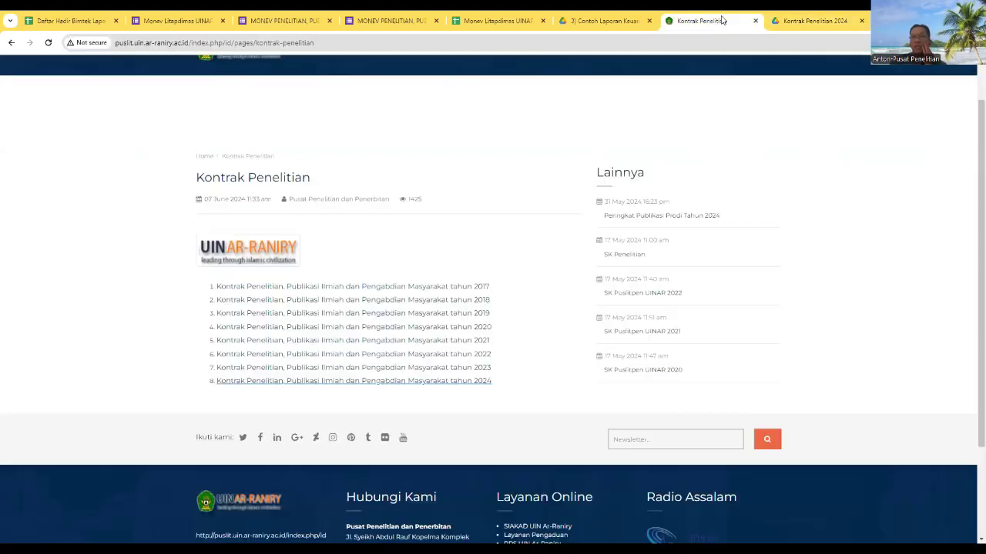
pyautogui.click(609, 26)
pyautogui.click(716, 23)
pyautogui.click(753, 22)
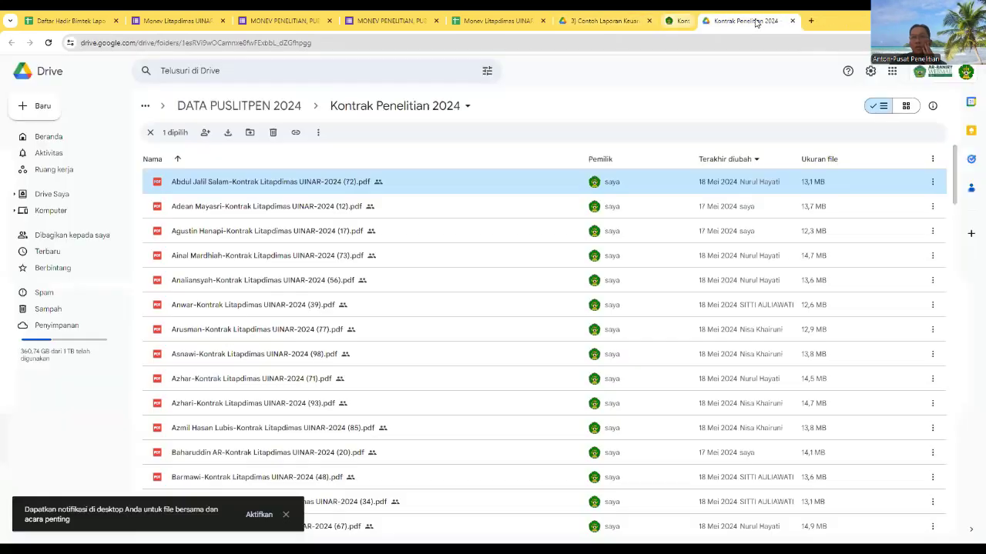
pyautogui.click(753, 21)
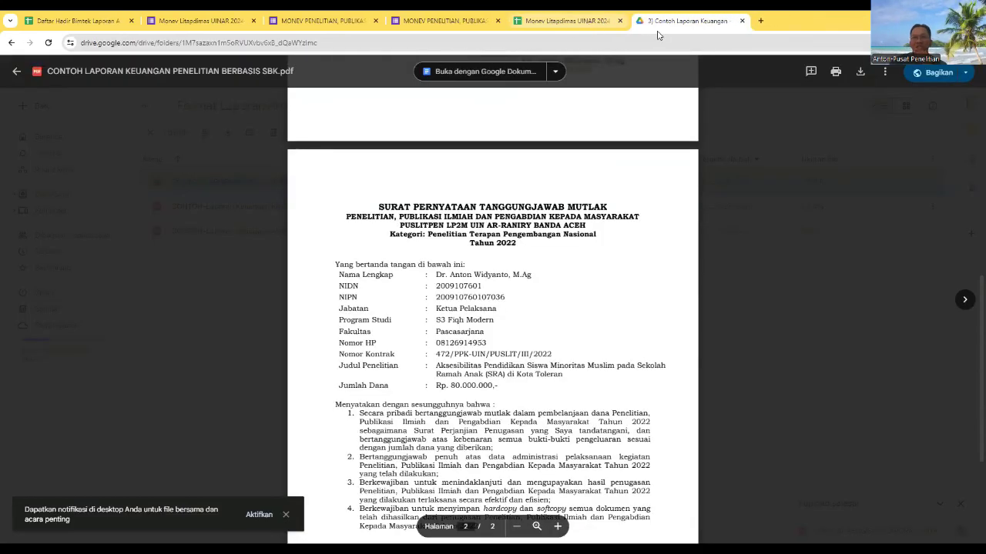
# - Leave the SBK example and open CONTOH-Laporan Keuangan Klaster Pengabdian & Publikasi Ilmiah.pdf from the same folder
pyautogui.click(17, 71)
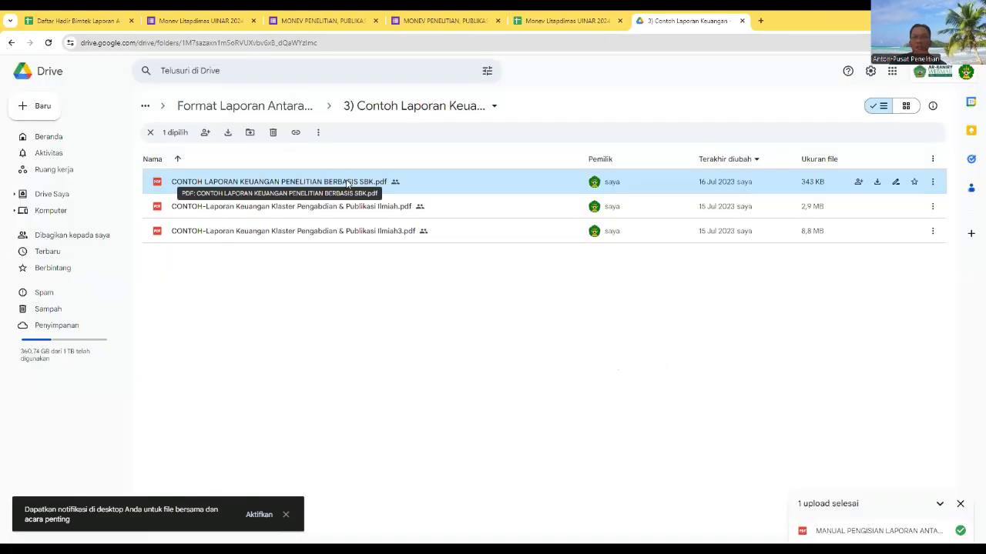
pyautogui.click(336, 204)
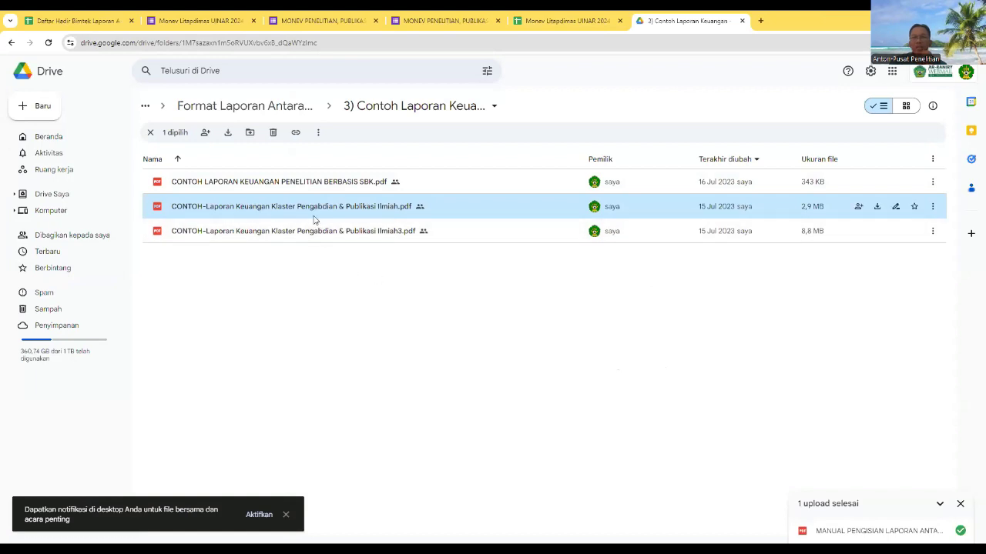
pyautogui.doubleClick(313, 215)
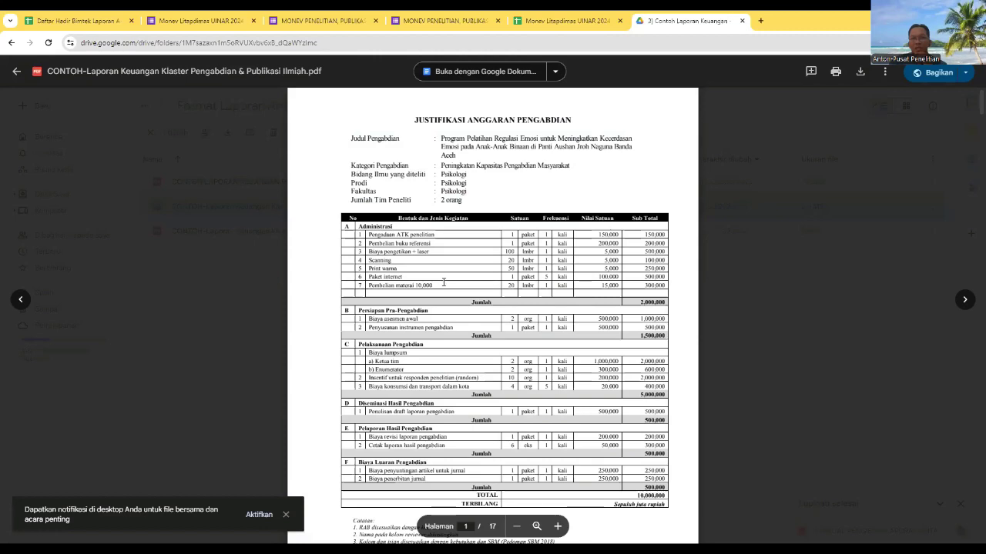
# - Review the example report from Justifikasi Anggaran Pengabdian through Tanggung Jawab Belanja and Rincian Pengeluaran to the first bakery receipt
pyautogui.scroll(-1, 443, 282)
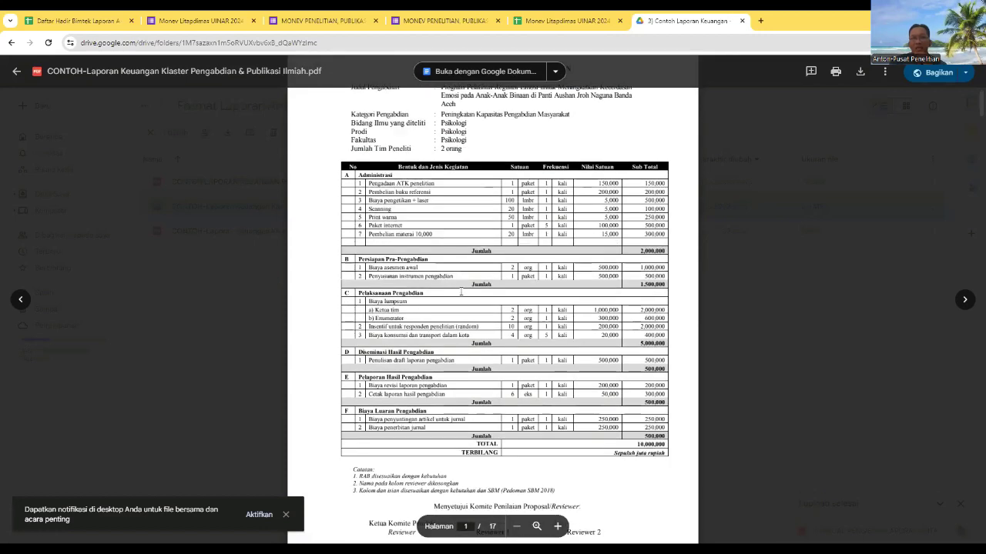
pyautogui.scroll(-10, 474, 320)
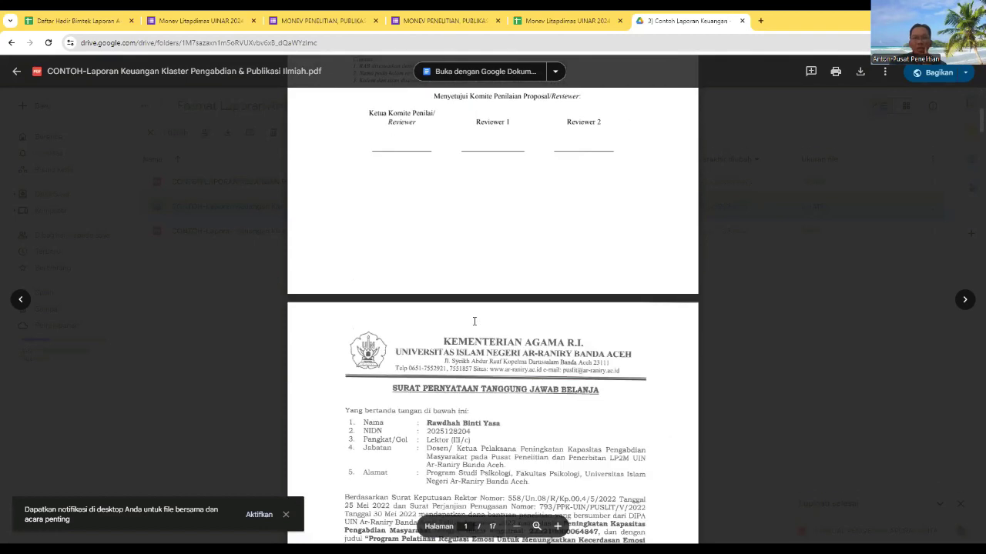
pyautogui.scroll(-5, 474, 320)
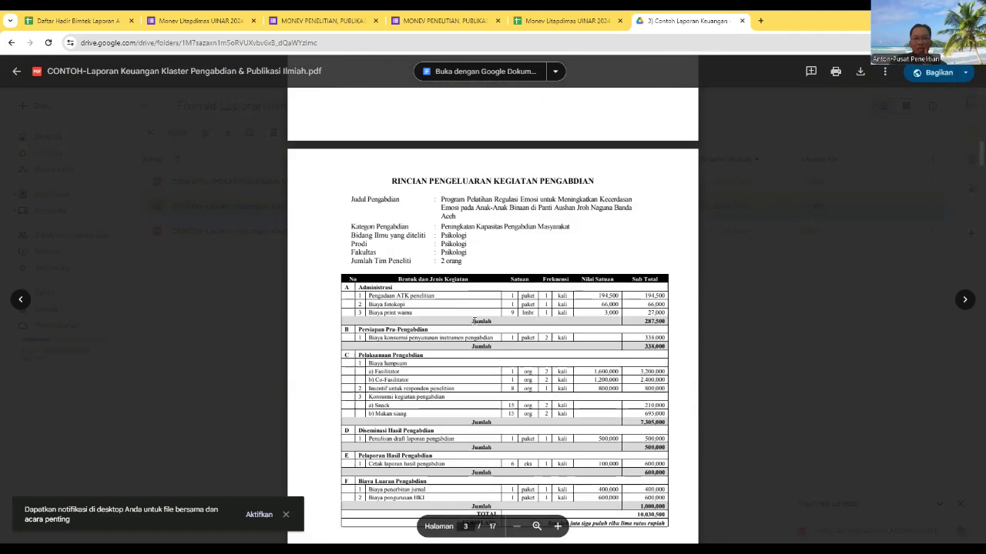
pyautogui.scroll(5, 474, 321)
pyautogui.scroll(-7, 474, 322)
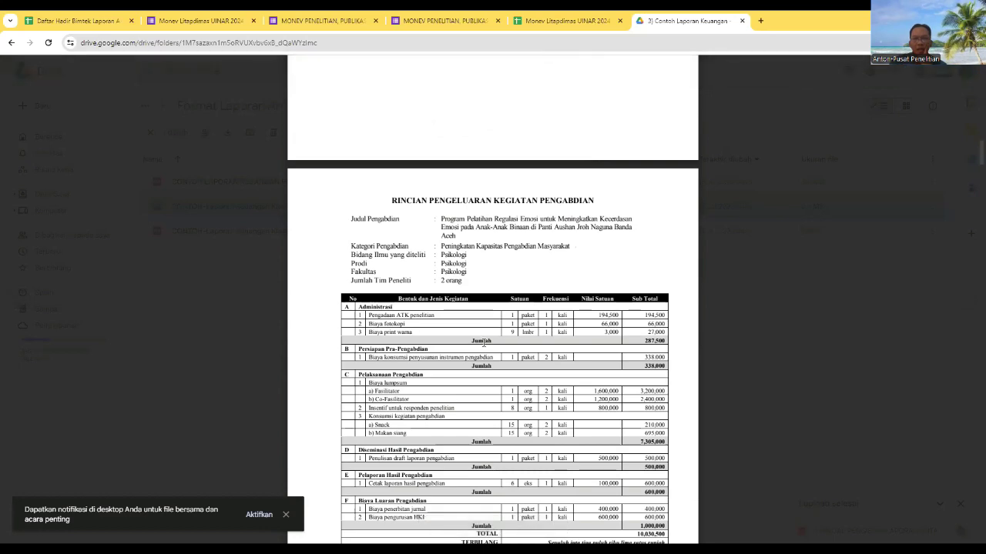
pyautogui.scroll(-8, 470, 327)
pyautogui.scroll(-2, 454, 336)
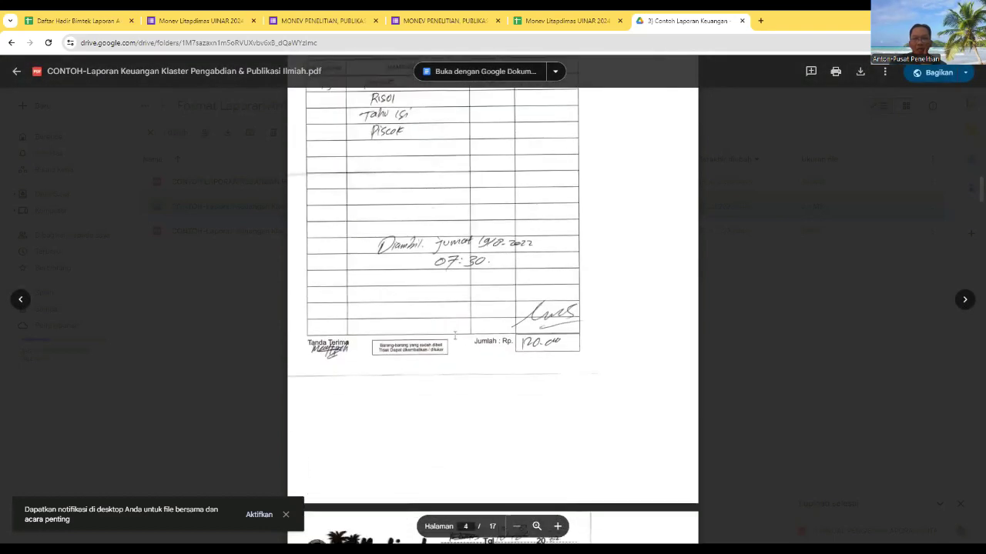
pyautogui.scroll(3, 454, 335)
pyautogui.scroll(-2, 425, 336)
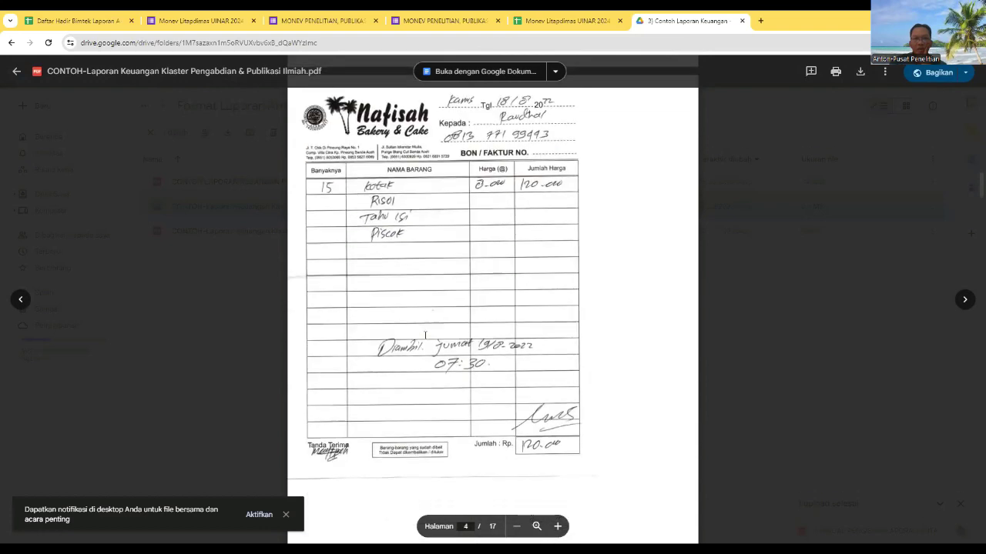
# - Compare the Administrasi items in Rincian Pengeluaran Kegiatan Pengabdian, such as Pengadaan ATK penelitian, with the receipt on the following page
pyautogui.scroll(8, 455, 230)
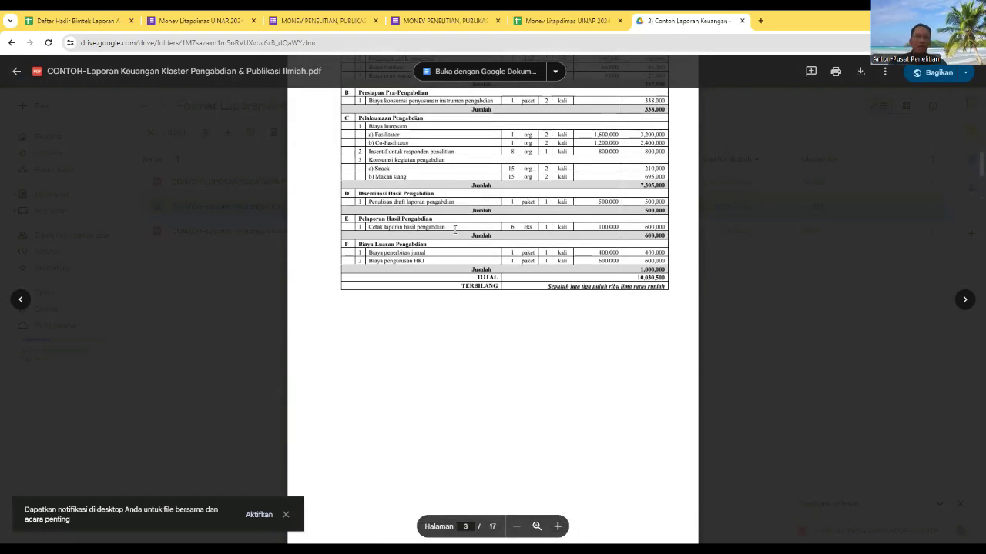
pyautogui.scroll(3, 455, 228)
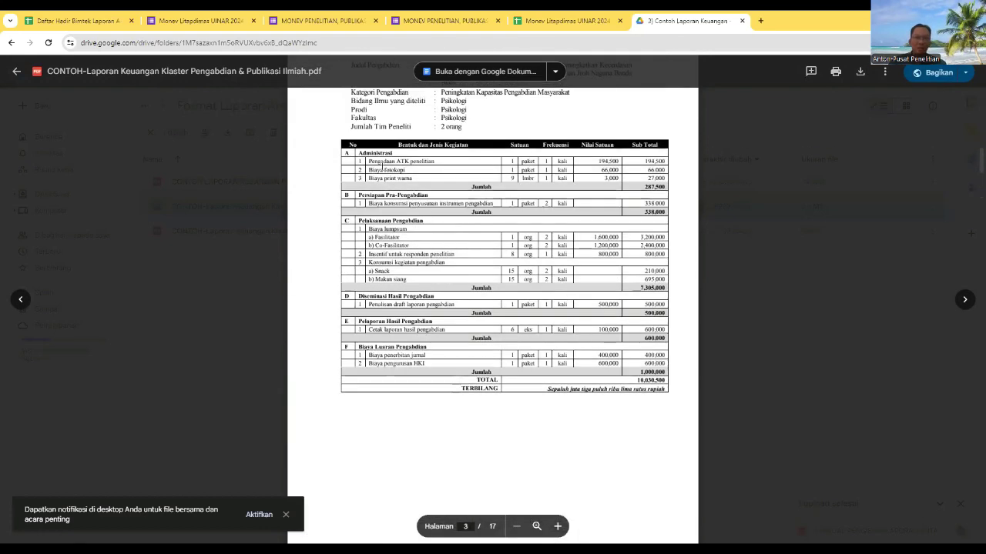
pyautogui.moveTo(368, 163); pyautogui.dragTo(435, 162)
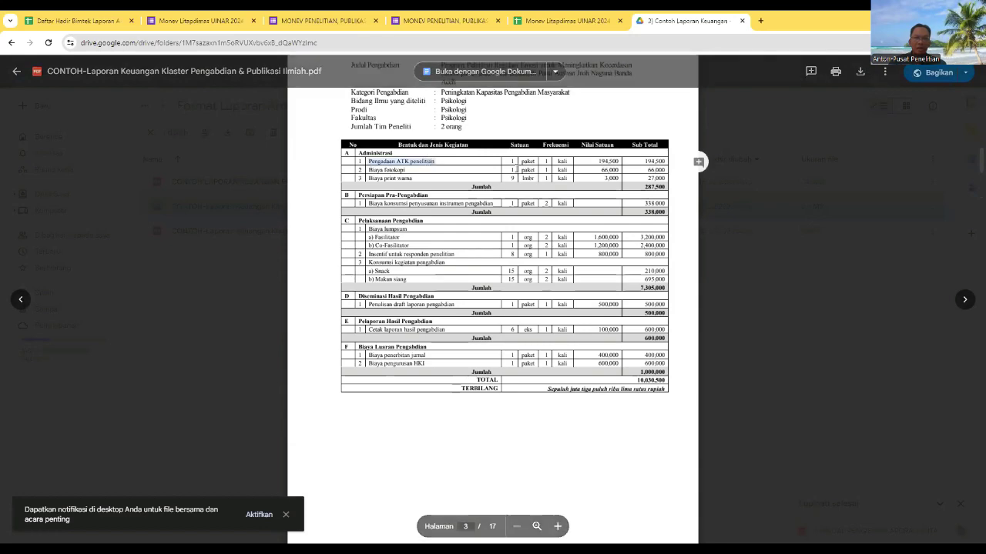
pyautogui.scroll(-10, 453, 462)
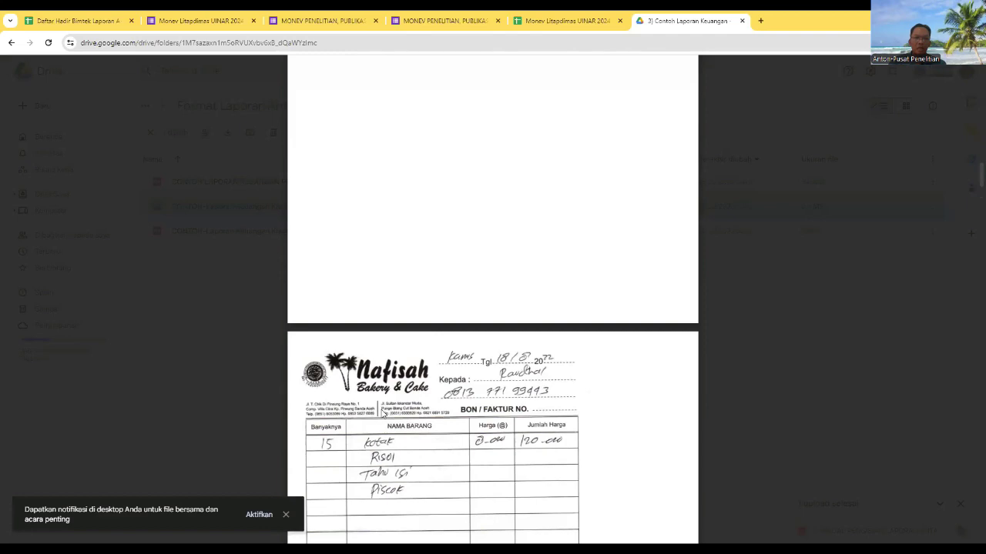
pyautogui.scroll(10, 381, 414)
pyautogui.scroll(2, 382, 414)
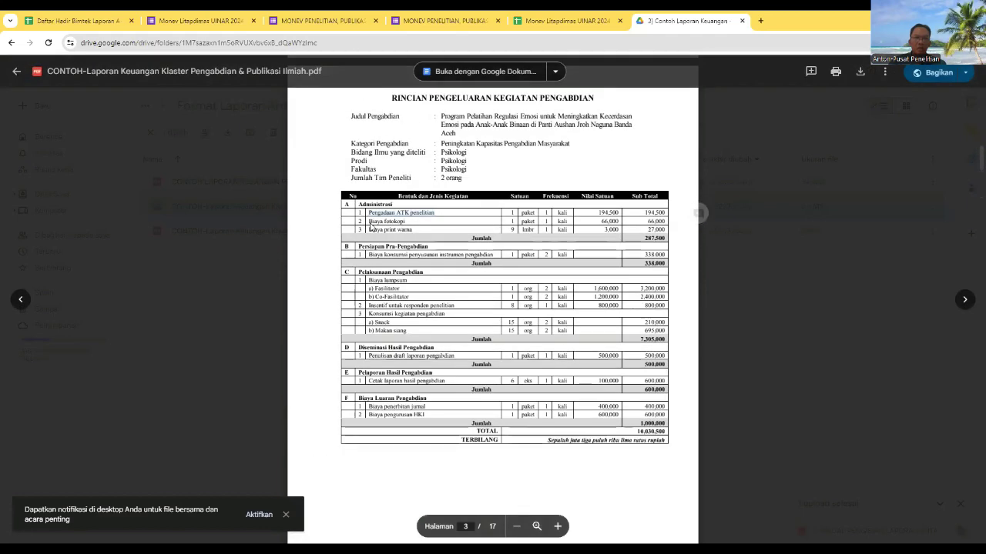
pyautogui.scroll(-8, 431, 321)
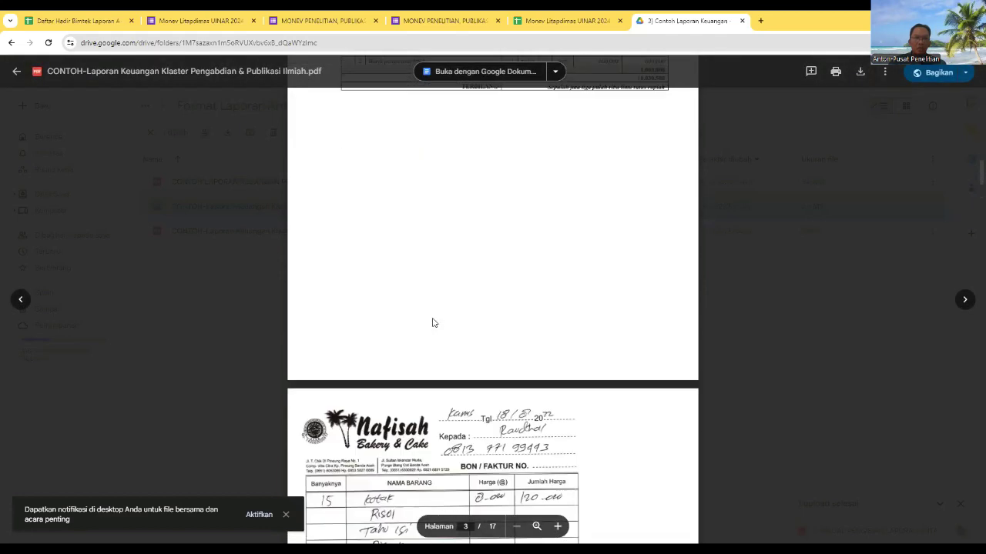
pyautogui.scroll(8, 422, 366)
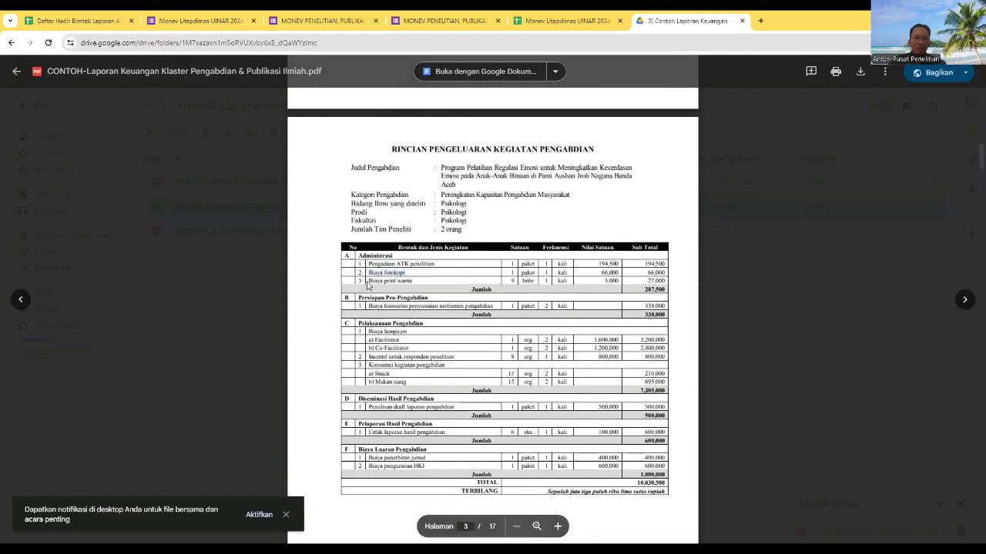
pyautogui.scroll(-8, 454, 391)
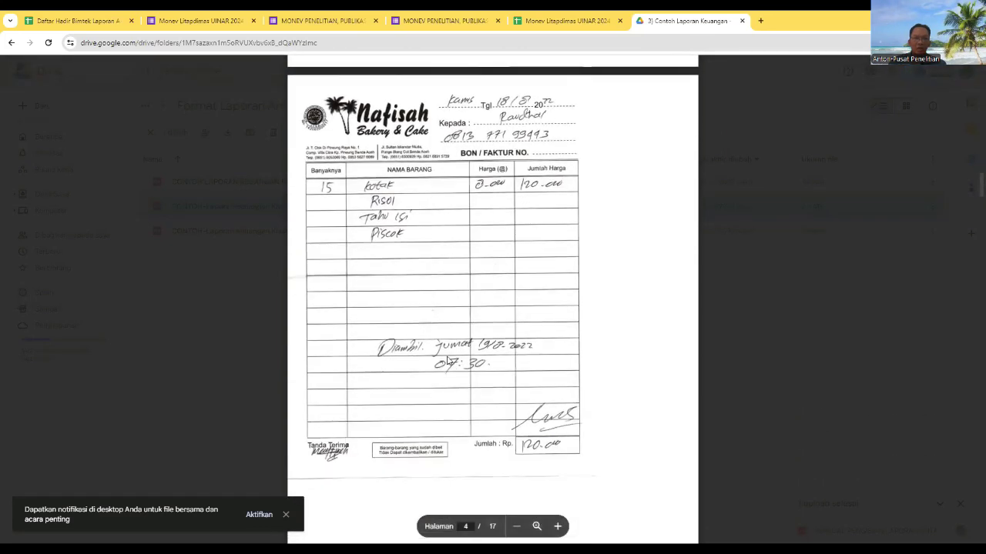
pyautogui.scroll(8, 465, 348)
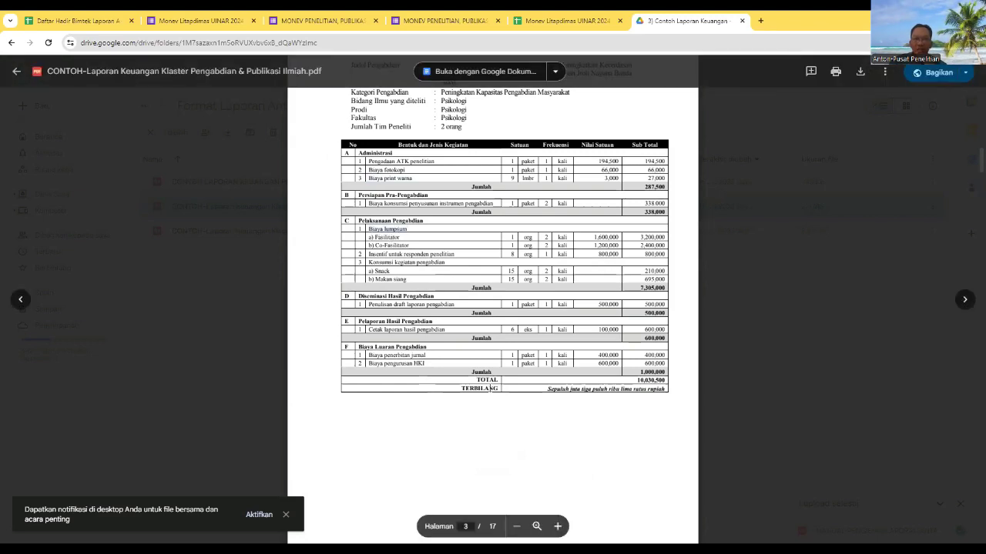
# - Examine the Fasilitator unit cost under Biaya lumpsum and the remaining sections of the Rincian Pengeluaran table
pyautogui.scroll(-1, 490, 388)
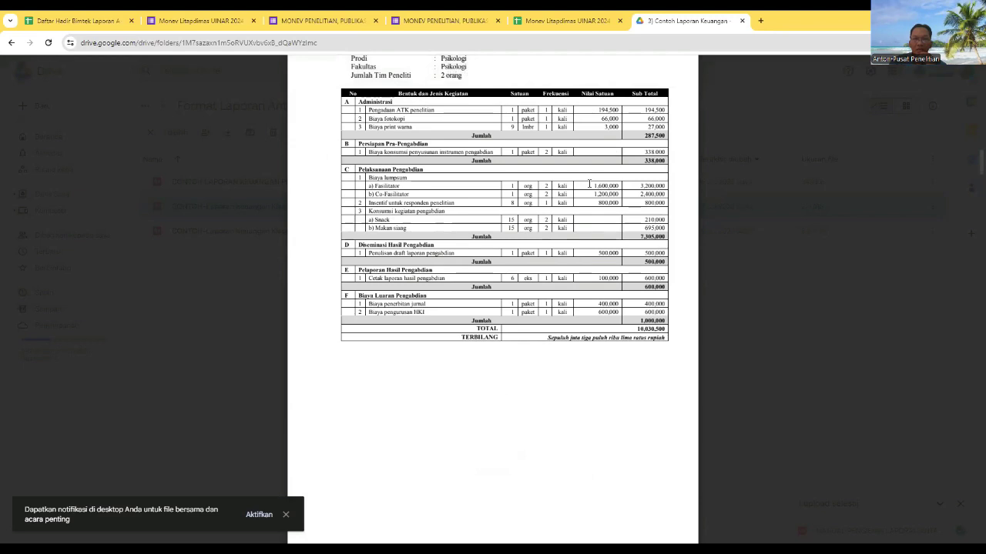
pyautogui.moveTo(589, 183); pyautogui.dragTo(624, 182)
pyautogui.click(474, 364)
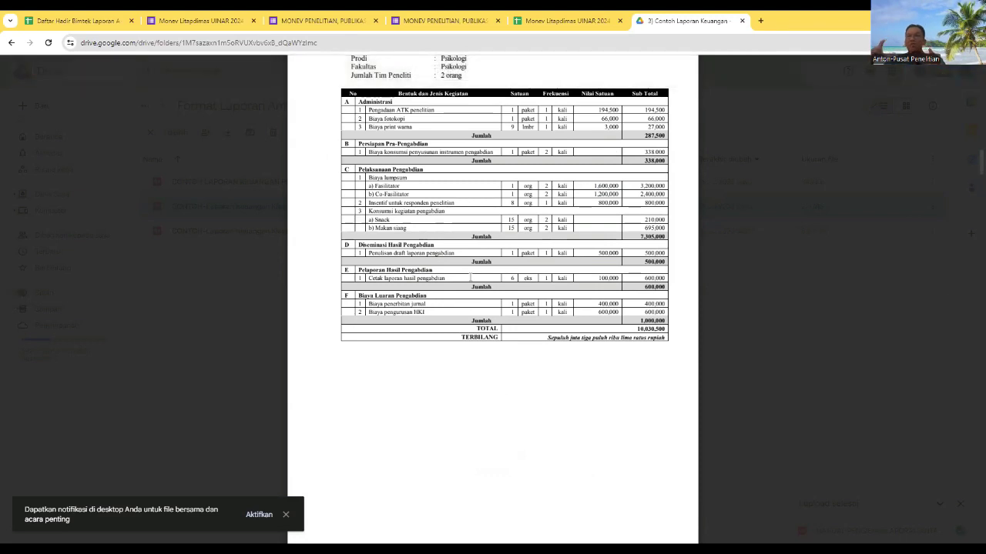
pyautogui.scroll(-3, 471, 277)
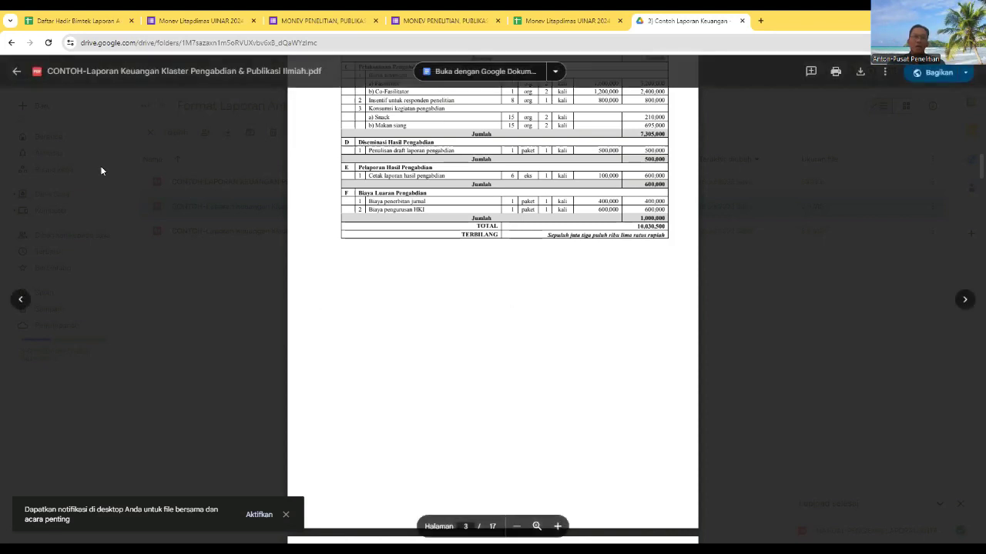
# - Open CONTOH-Laporan Keuangan Klaster Pengabdian & Publikasi Ilmiah3.pdf from the same folder and enlarge the Realisasi Anggaran Biaya table on page 2
pyautogui.click(15, 73)
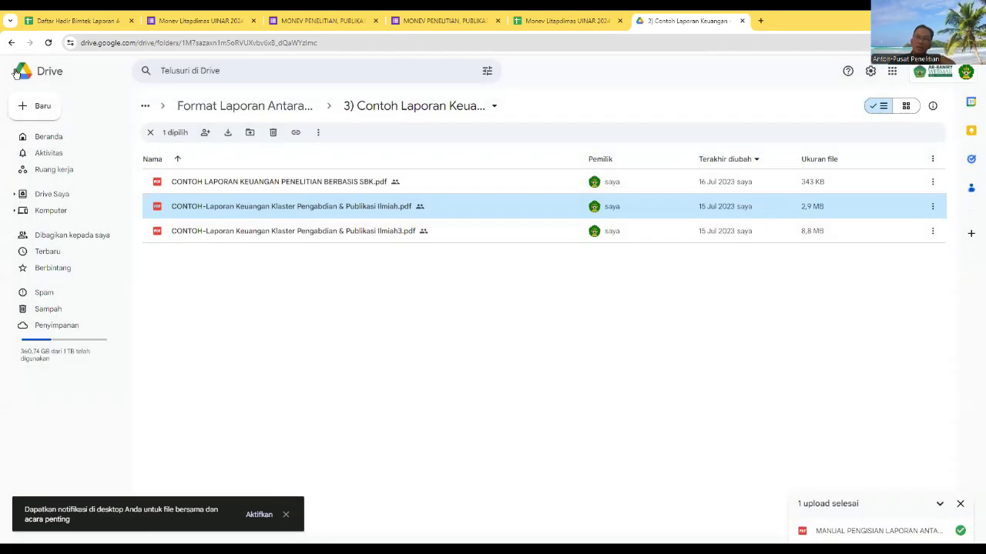
pyautogui.doubleClick(282, 234)
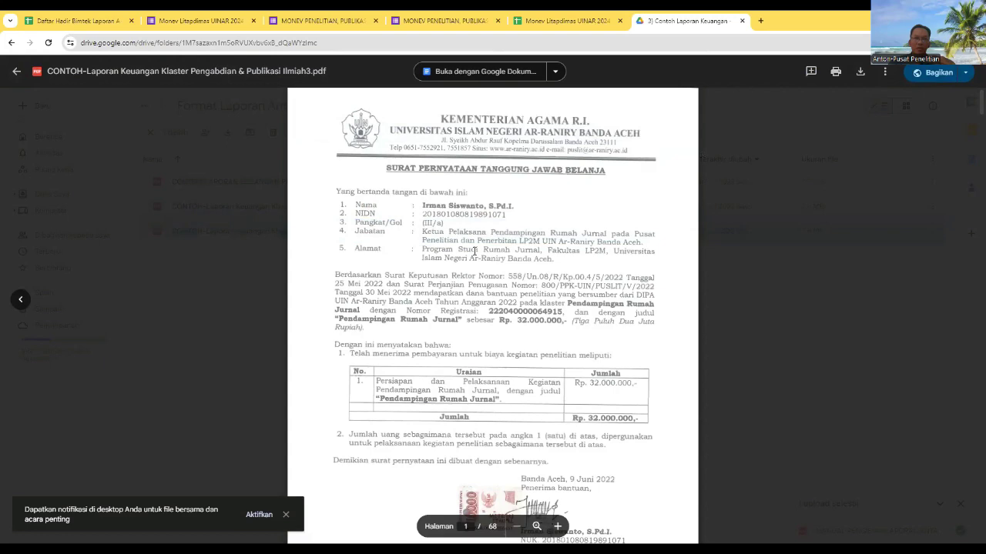
pyautogui.scroll(-7, 474, 251)
pyautogui.scroll(-3, 475, 251)
pyautogui.scroll(3, 475, 251)
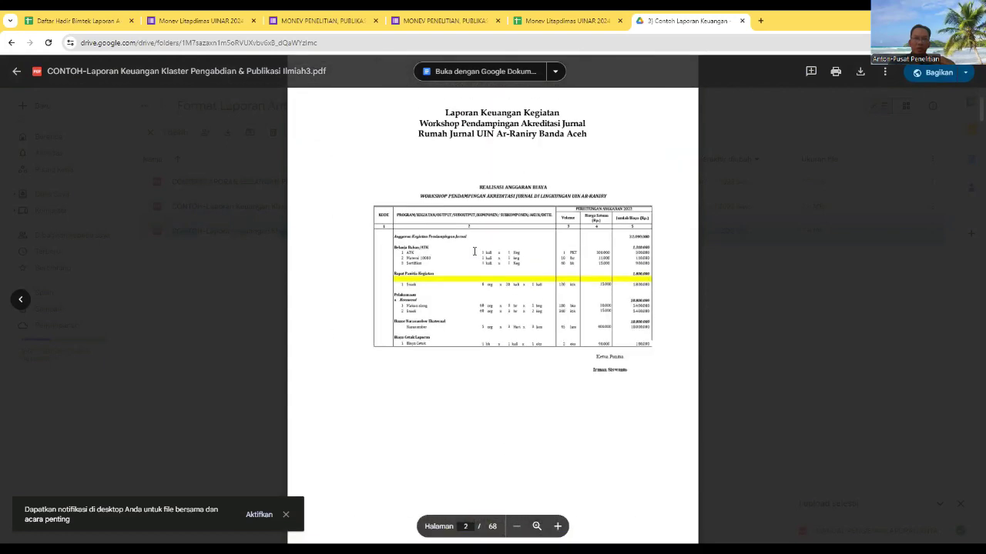
pyautogui.click(558, 526)
pyautogui.click(559, 526)
pyautogui.scroll(2, 454, 342)
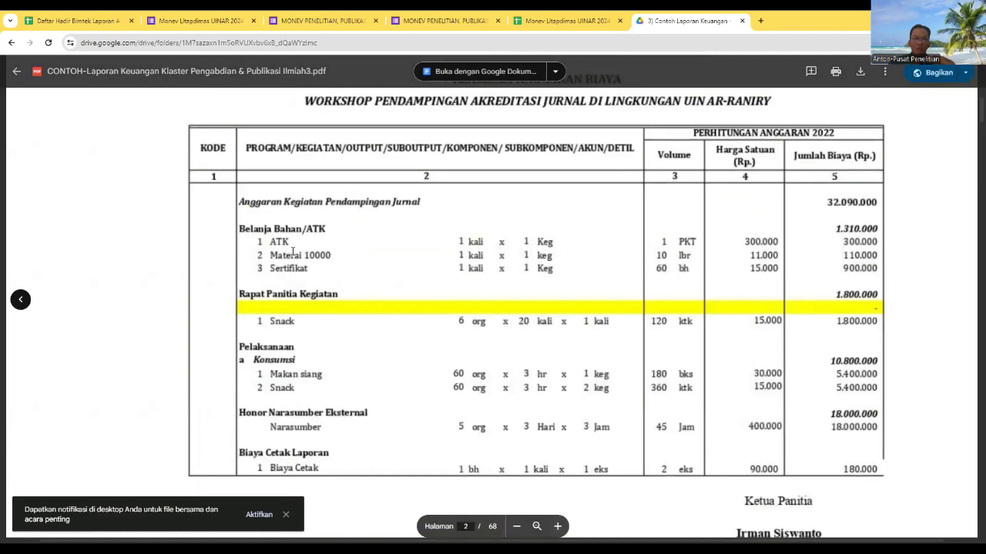
# - Review the Kuitansi/Bukti Pembayaran for Belanja Bahan/ATK, the itemised Bon/Faktur and the pages that follow in the workshop report
pyautogui.scroll(-10, 467, 251)
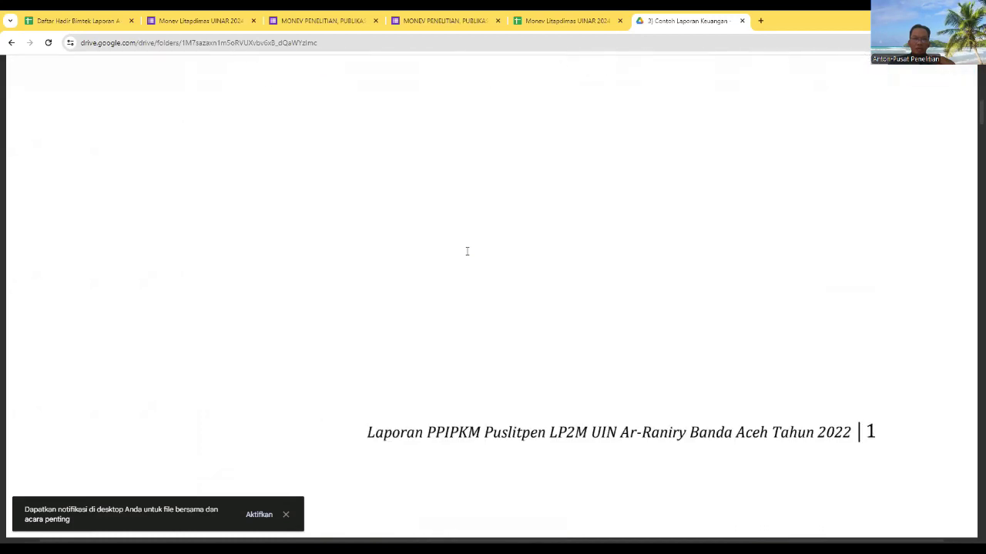
pyautogui.scroll(-2, 466, 251)
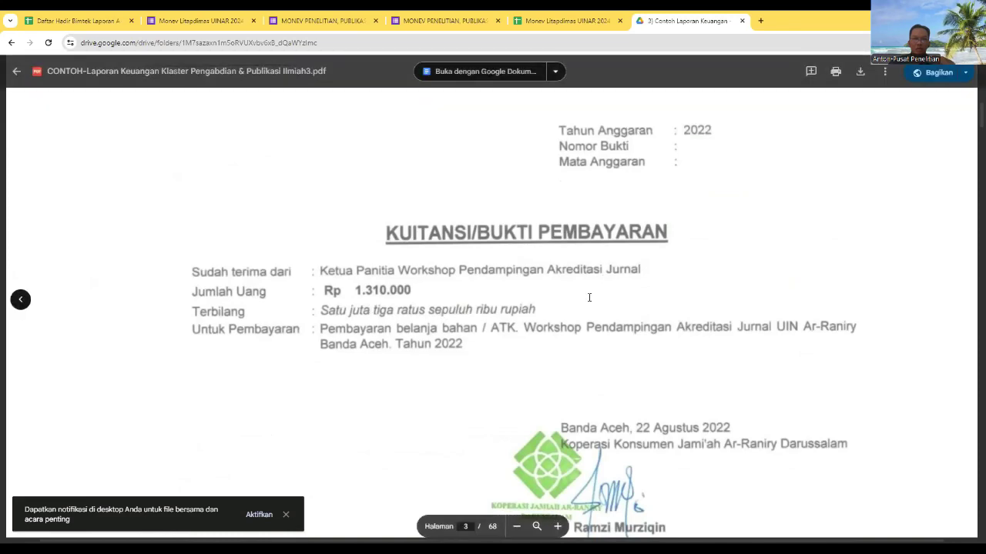
pyautogui.scroll(-12, 589, 297)
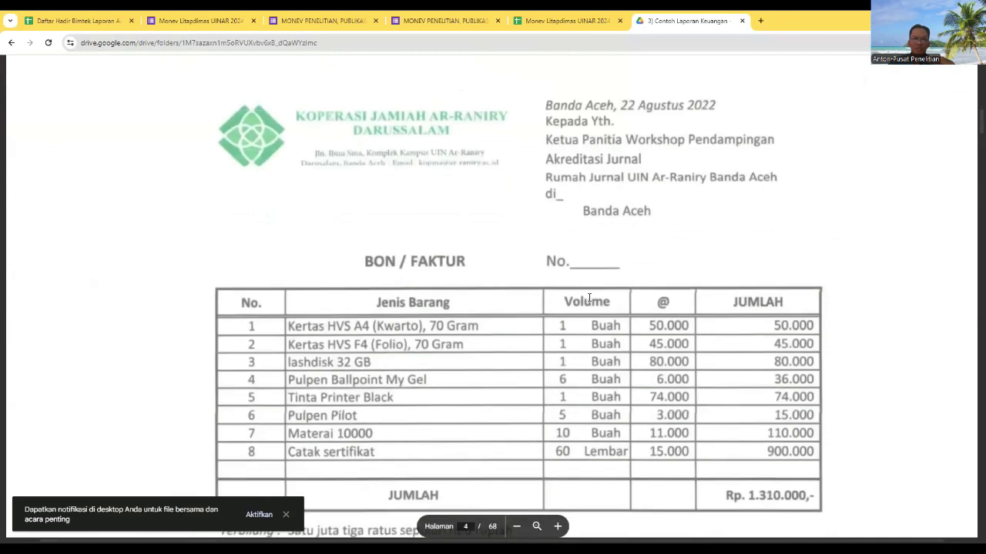
pyautogui.scroll(-5, 293, 387)
pyautogui.scroll(-15, 294, 387)
pyautogui.scroll(-5, 293, 387)
pyautogui.scroll(5, 293, 388)
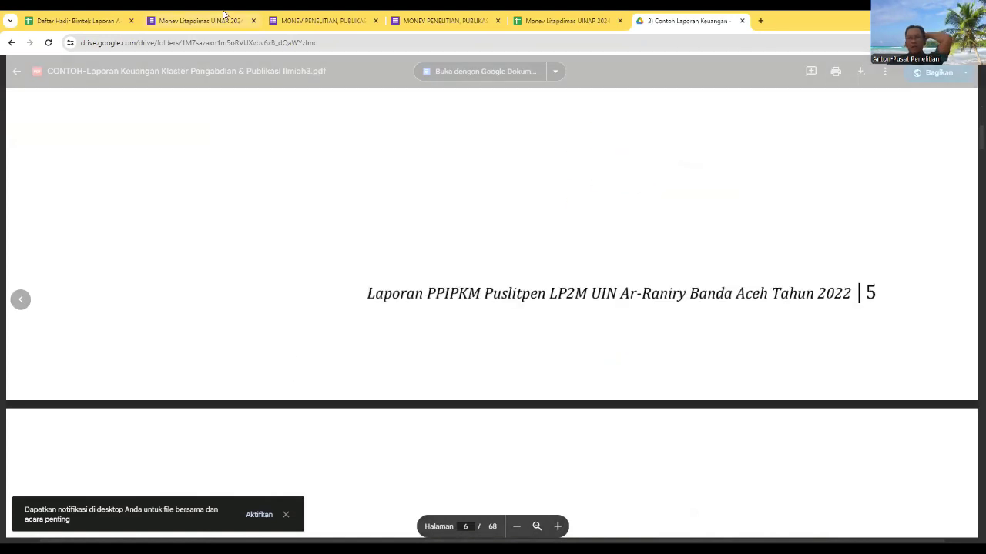
# - Leave the financial report examples and open MANUAL PENGISIAN LAPORAN ANTARA DI SISTEM LITMAS UINAR 2024.pdf from the 1) Format Laporan Antara folder
pyautogui.click(16, 71)
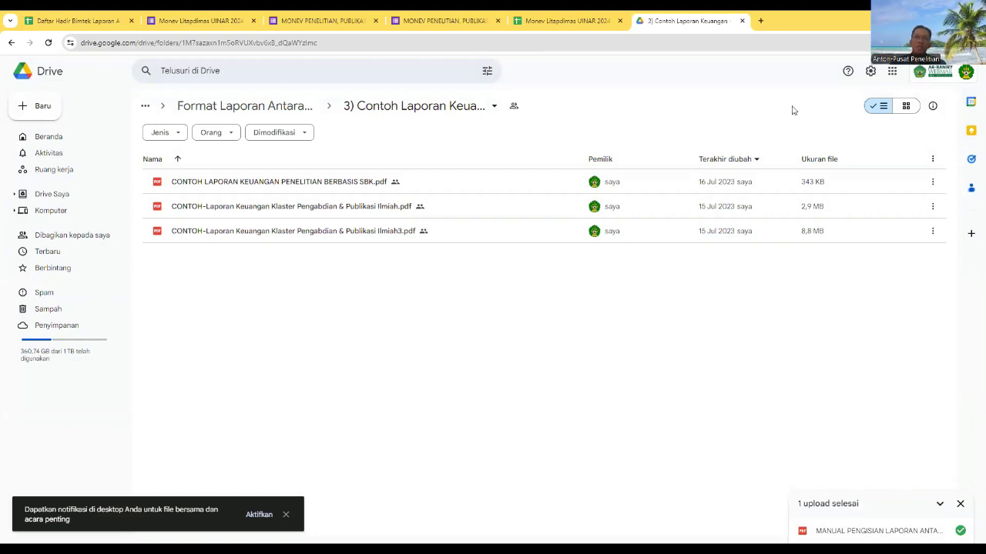
pyautogui.click(12, 43)
pyautogui.doubleClick(231, 189)
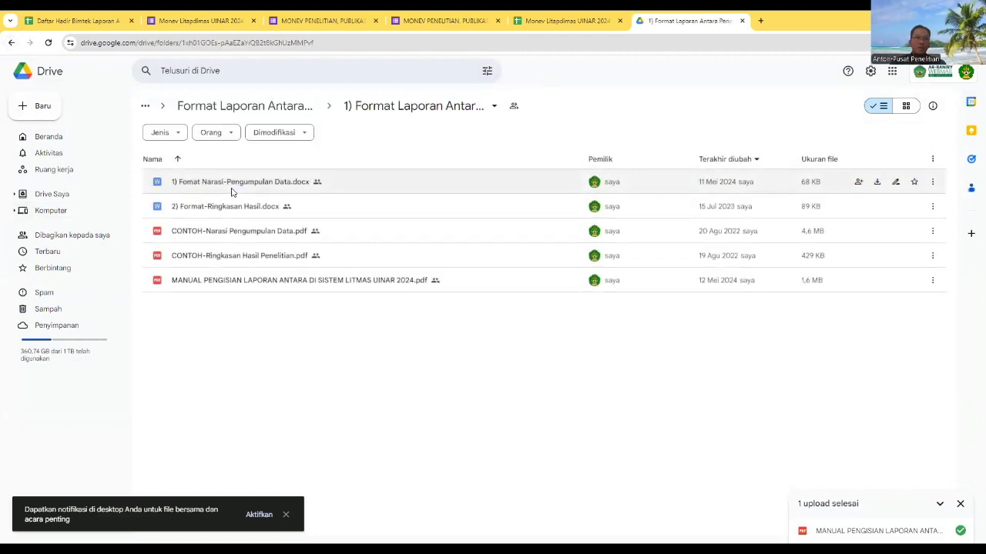
pyautogui.doubleClick(242, 285)
# - Find the section Mengunggah Laporan Keuangan pada Laporan Antara on page 7 of the manual and enlarge it for reading
pyautogui.scroll(-20, 507, 332)
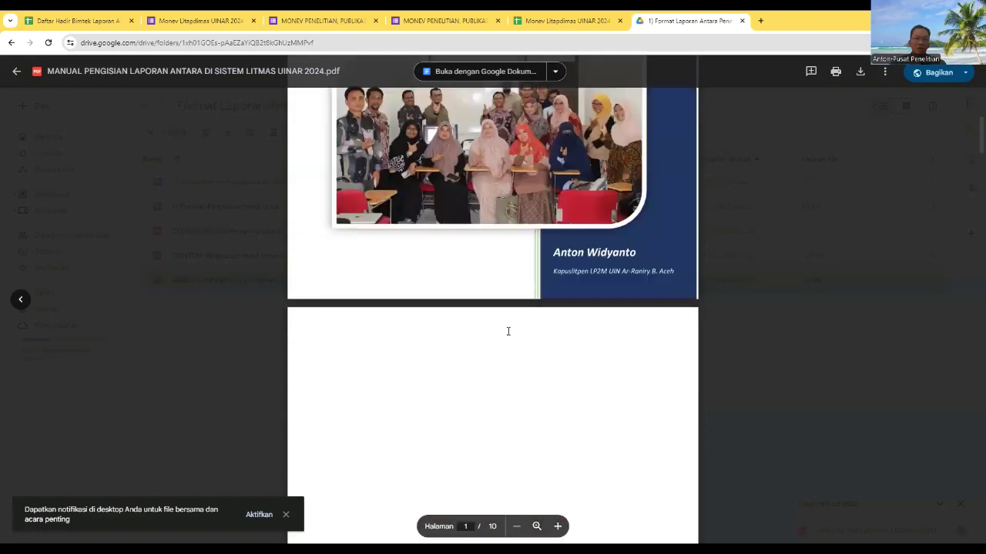
pyautogui.scroll(-5, 508, 331)
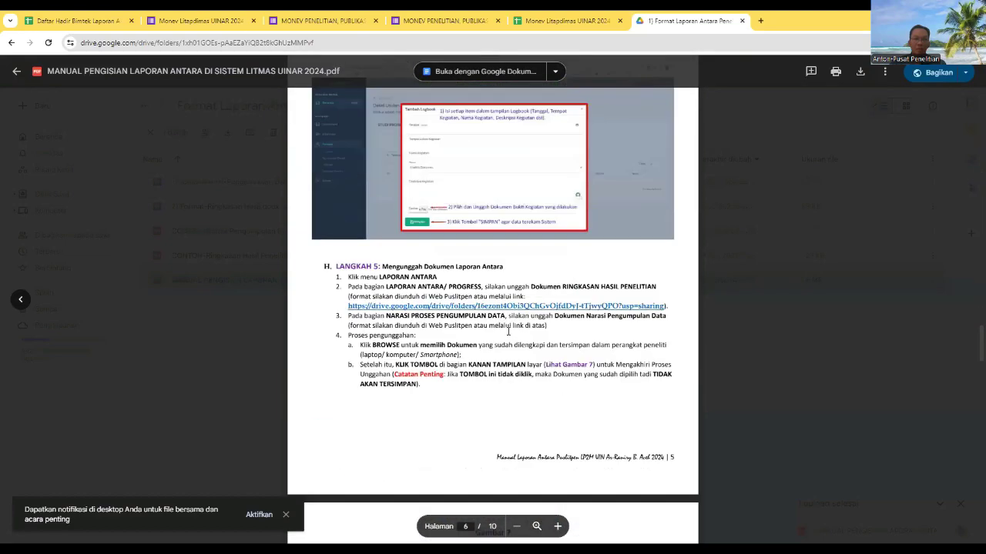
pyautogui.scroll(-15, 508, 331)
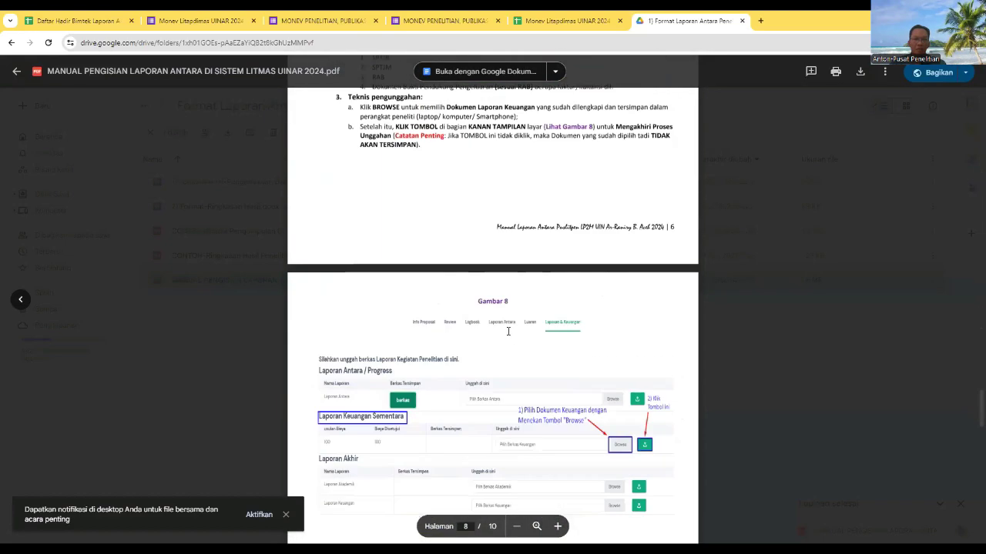
pyautogui.scroll(-8, 508, 332)
pyautogui.scroll(10, 508, 332)
pyautogui.scroll(3, 508, 331)
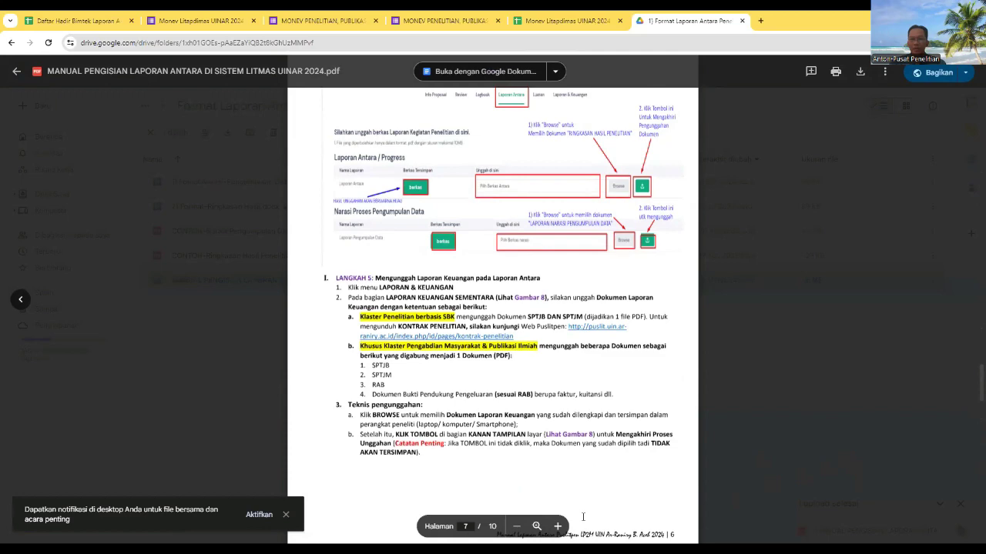
pyautogui.click(558, 527)
pyautogui.scroll(-3, 283, 325)
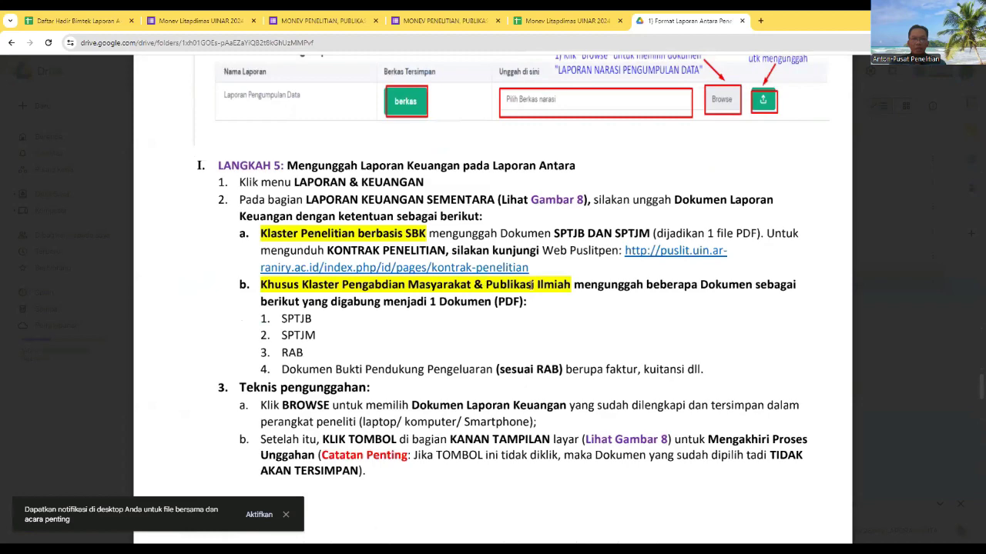
# - Point out SPTJB, SPTJM, RAB and Dokumen Bukti Pendukung Pengeluaran by selecting each in the Pengabdian Masyarakat & Publikasi Ilmiah list
pyautogui.doubleClick(310, 319)
pyautogui.doubleClick(291, 336)
pyautogui.moveTo(278, 352); pyautogui.dragTo(300, 353)
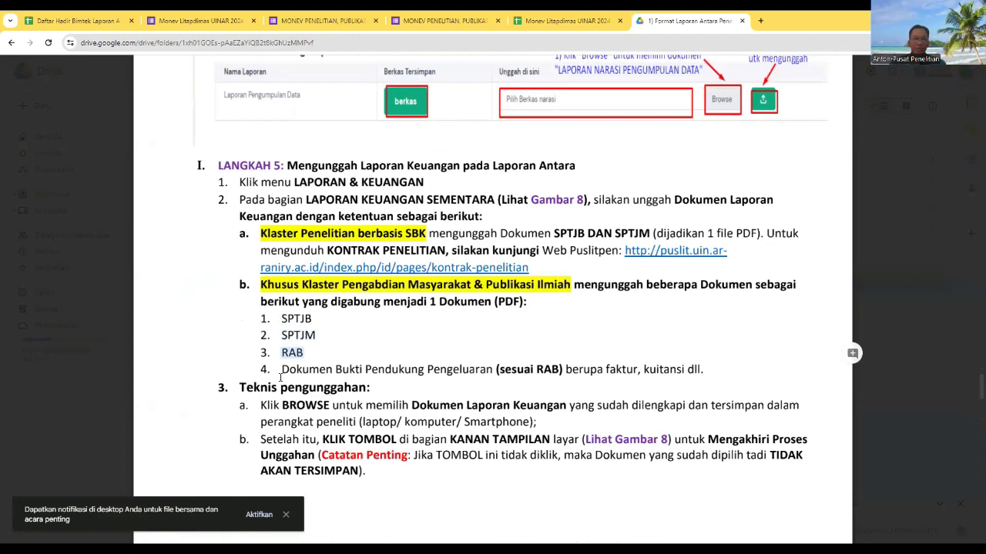
pyautogui.moveTo(282, 370); pyautogui.dragTo(493, 370)
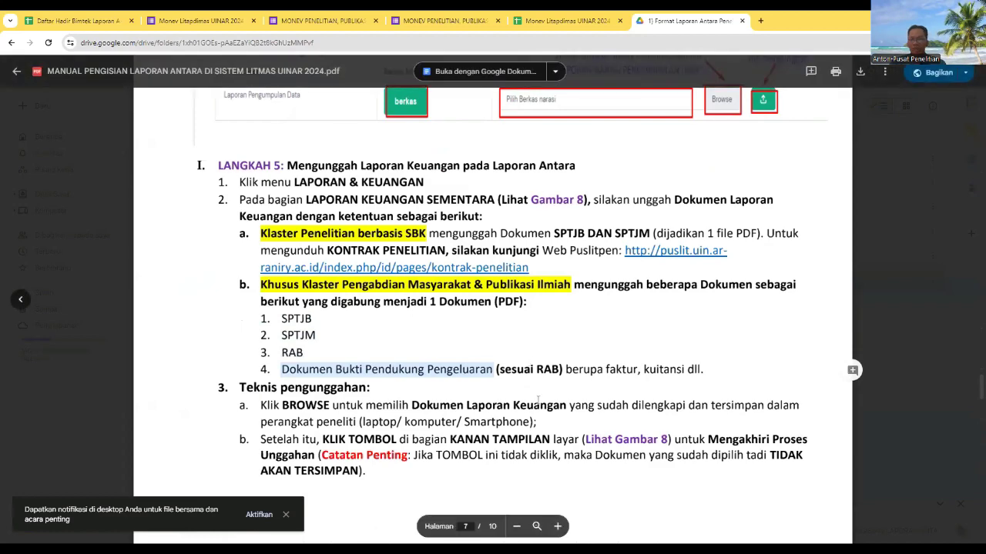
pyautogui.click(614, 387)
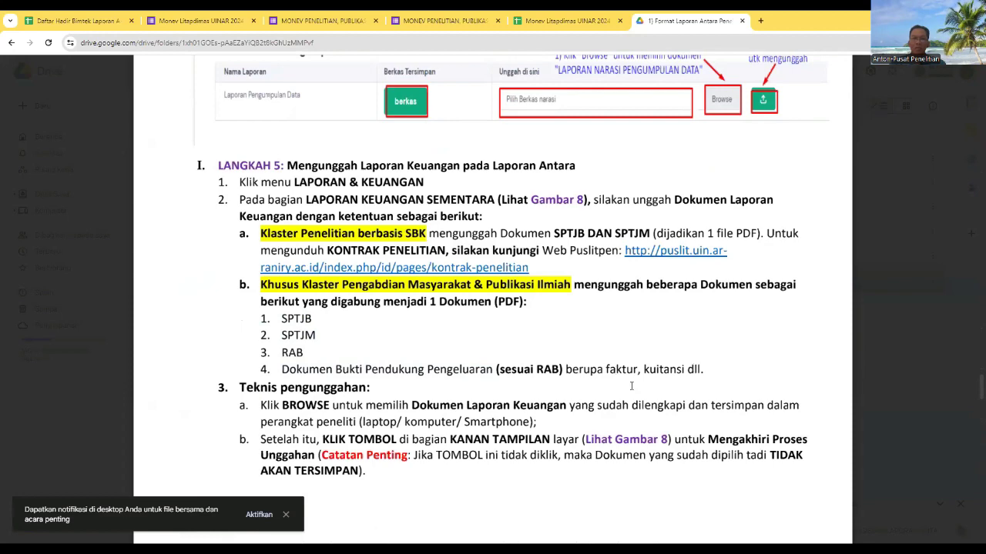
# - Point out BROWSE and Mengakhiri Proses Unggahan under Teknis pengunggahan by selecting them, and return to the Laporan Antara upload illustration on page 7
pyautogui.scroll(-1, 276, 370)
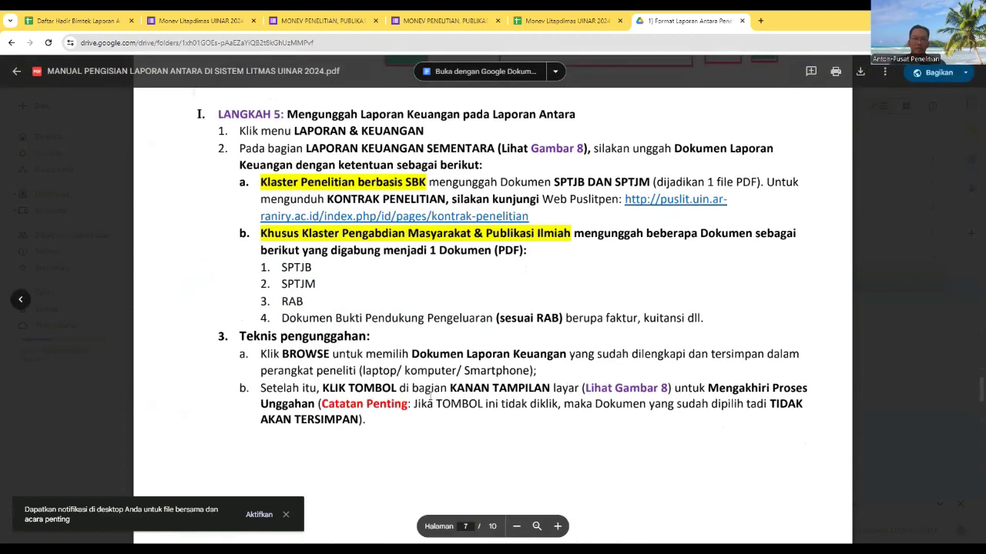
pyautogui.doubleClick(315, 355)
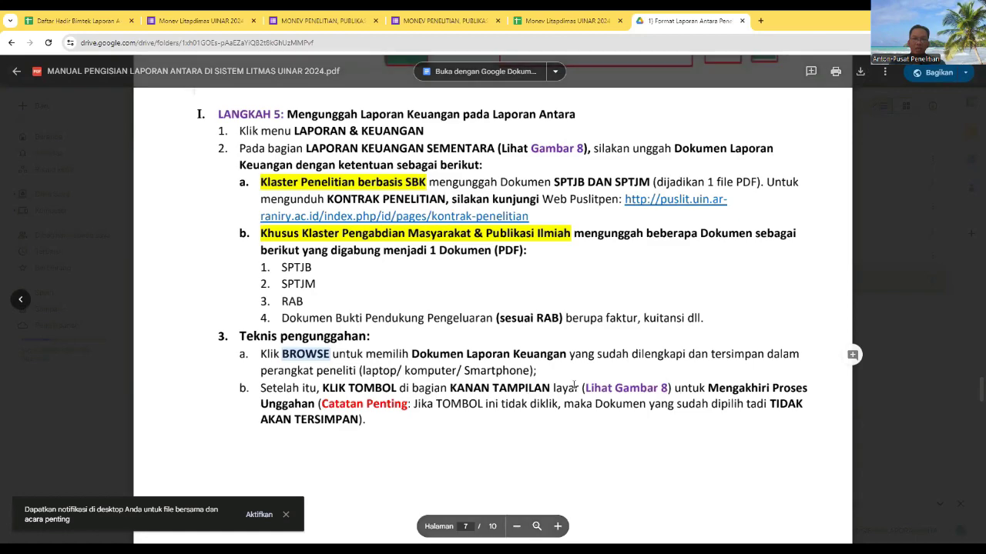
pyautogui.moveTo(708, 389); pyautogui.dragTo(299, 402)
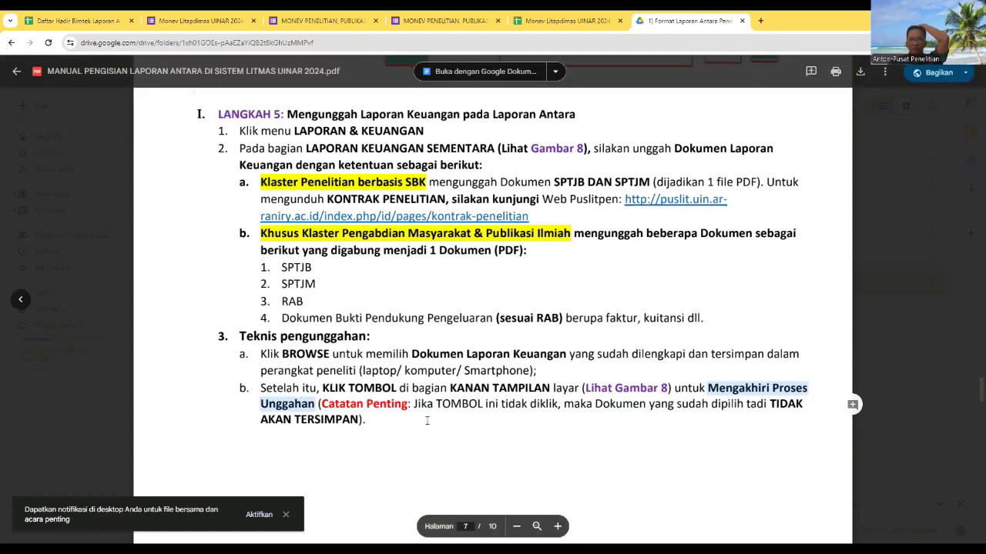
pyautogui.scroll(3, 427, 421)
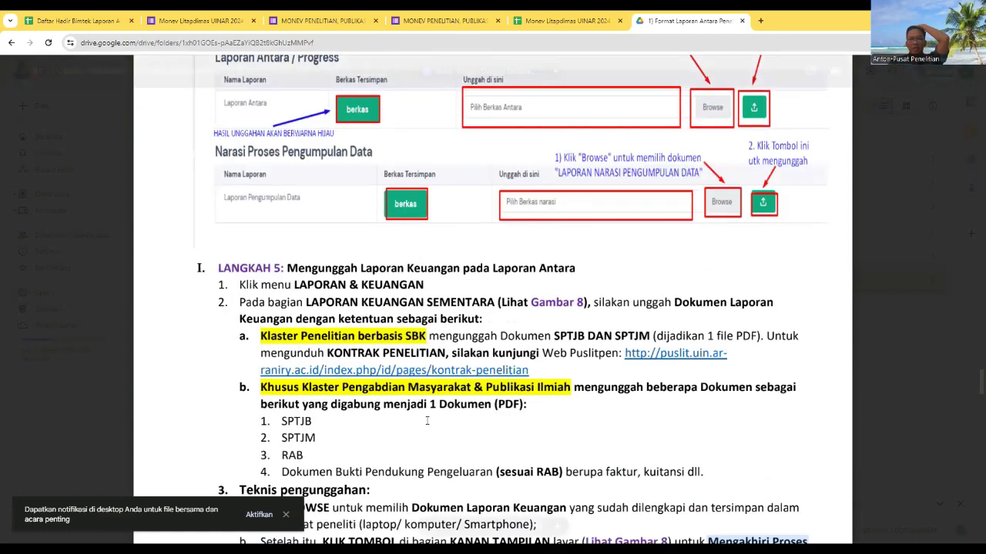
pyautogui.scroll(3, 426, 421)
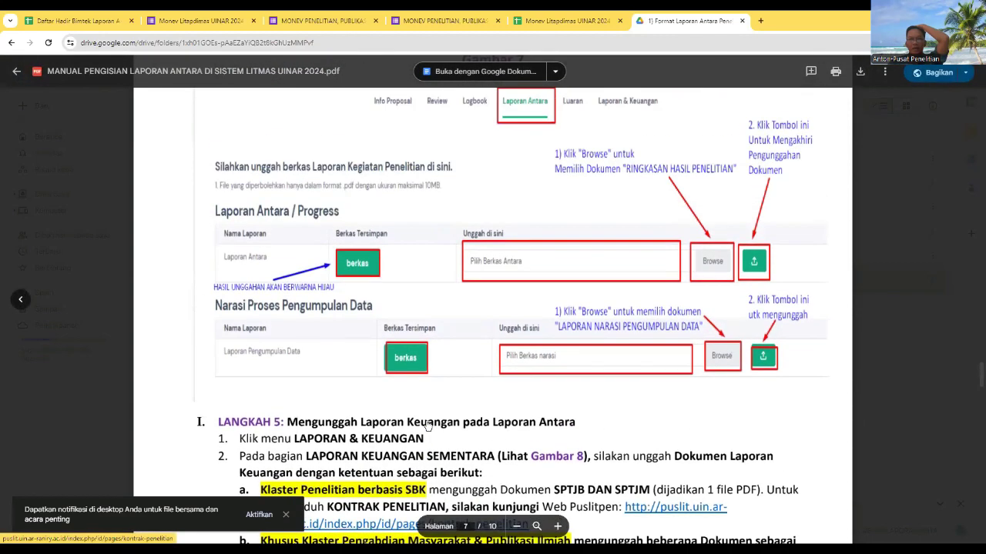